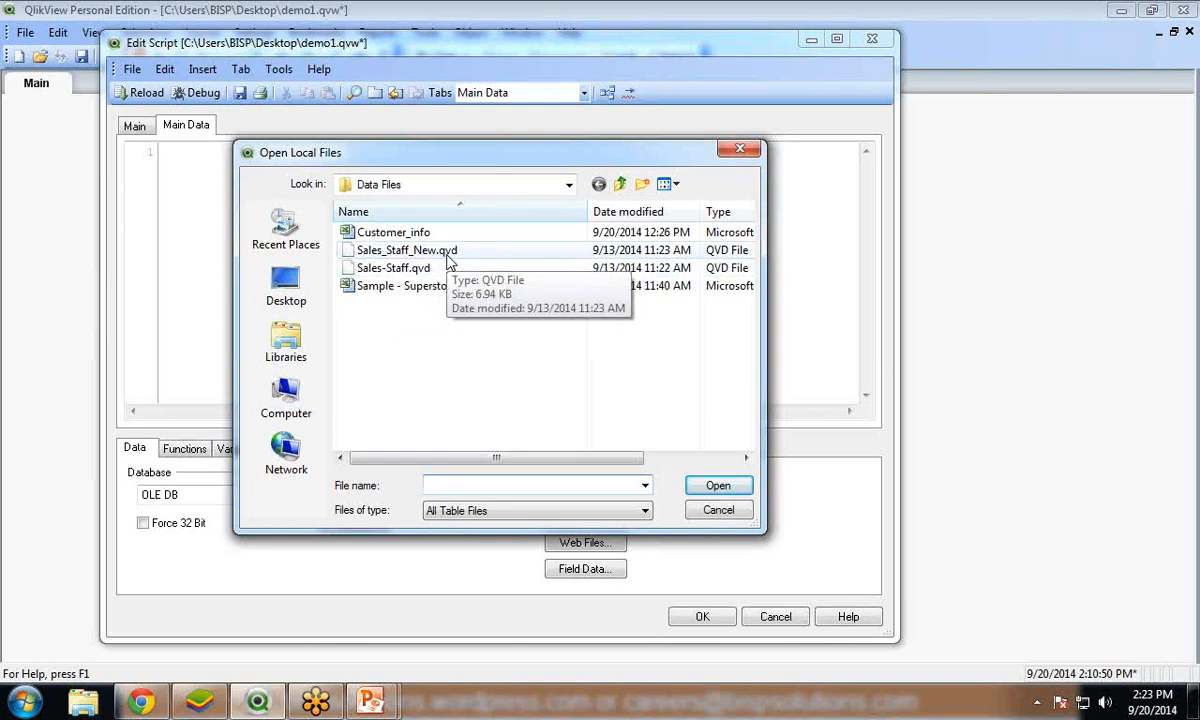
Load the Sales-Staff.qvd table file with all its fields into the Main Data script section
left_click(392, 273)
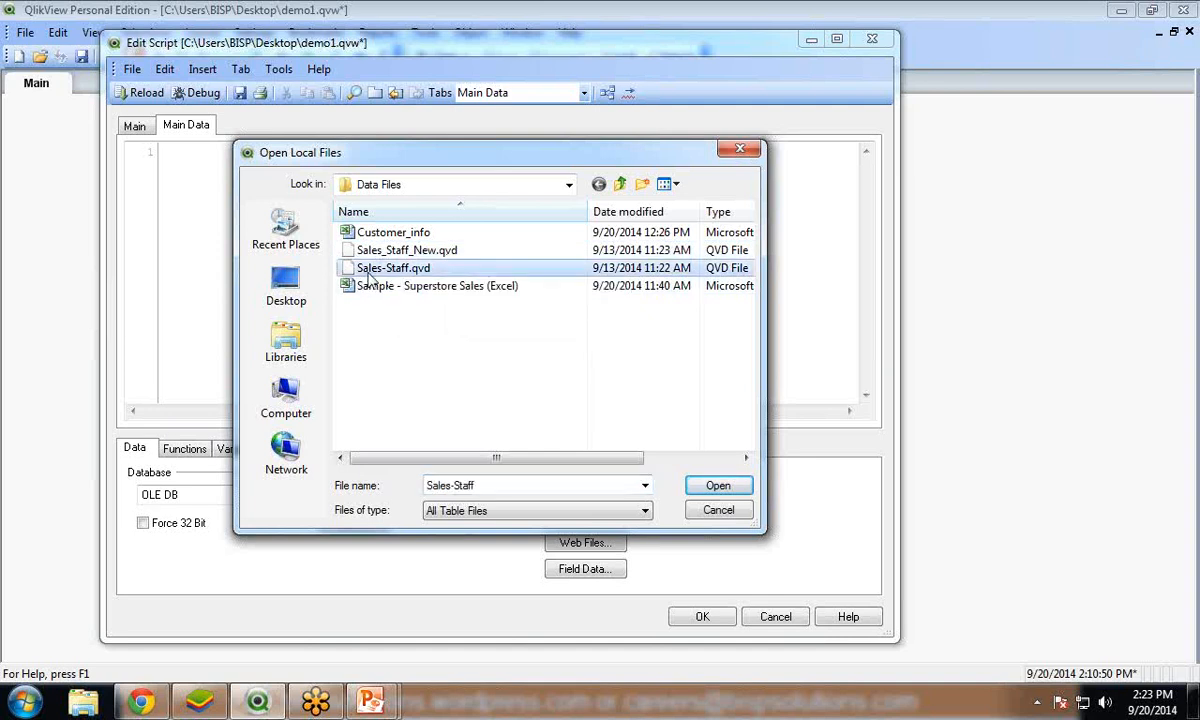
left_click(714, 487)
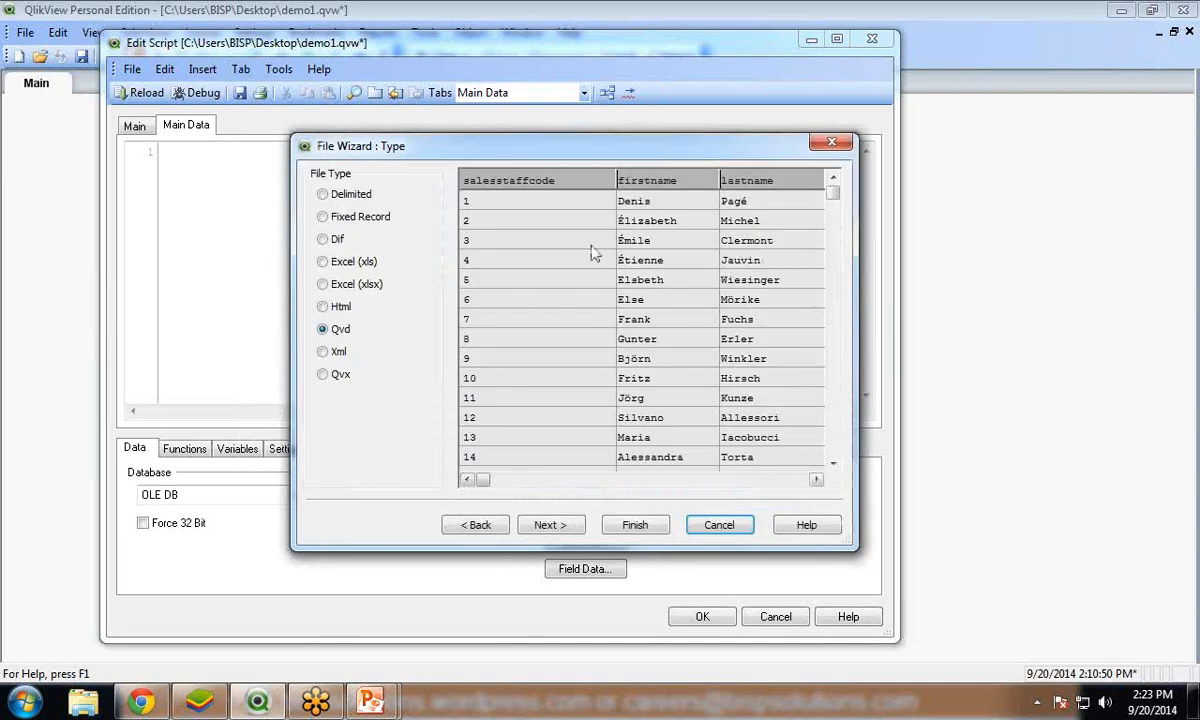
mouse_move(833, 192)
left_mouse_down()
mouse_move(835, 452)
mouse_move(833, 195)
left_mouse_up()
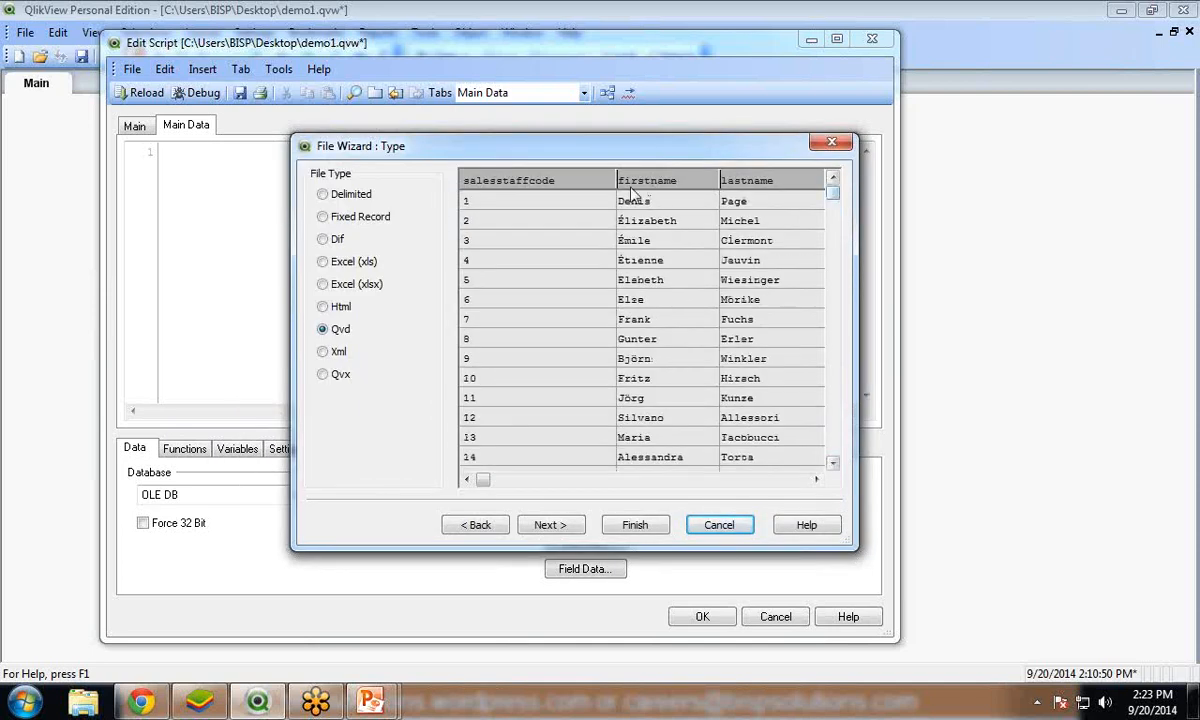
mouse_move(486, 481)
left_mouse_down()
mouse_move(637, 482)
mouse_move(475, 482)
left_mouse_up()
left_click(635, 525)
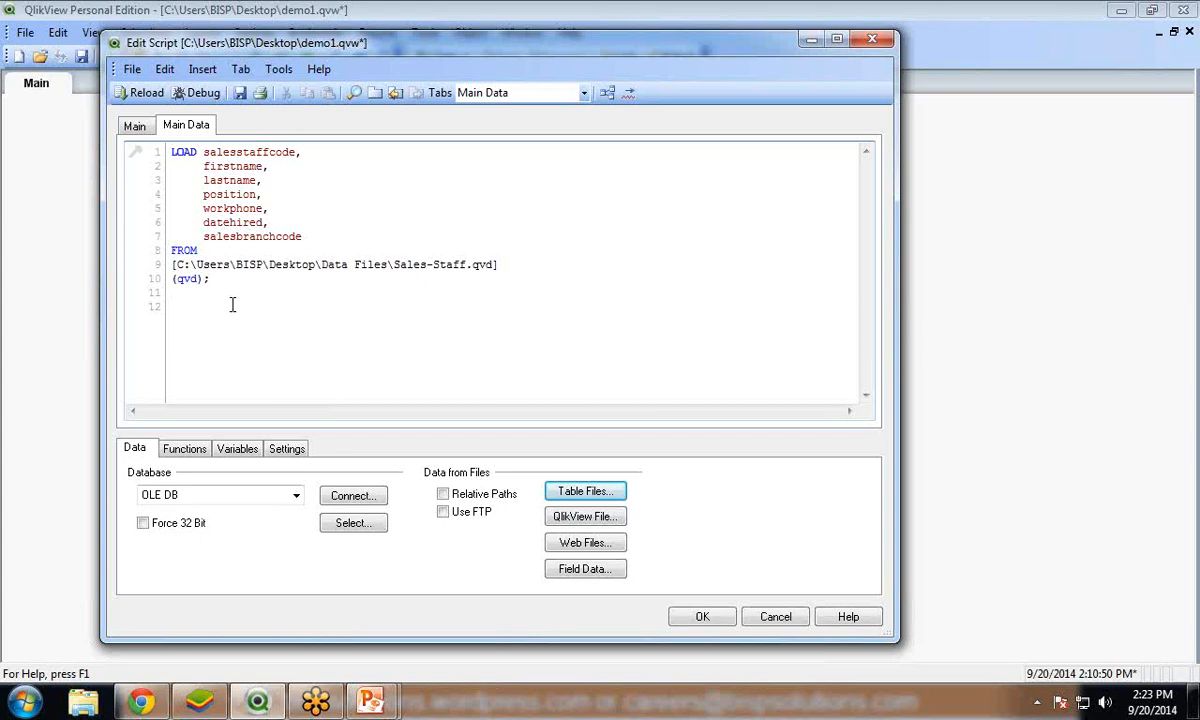
Add the table label [SalesOldData]: on a new line above the LOAD statement
left_click(170, 153)
key("Return")
type("[SalesOld")
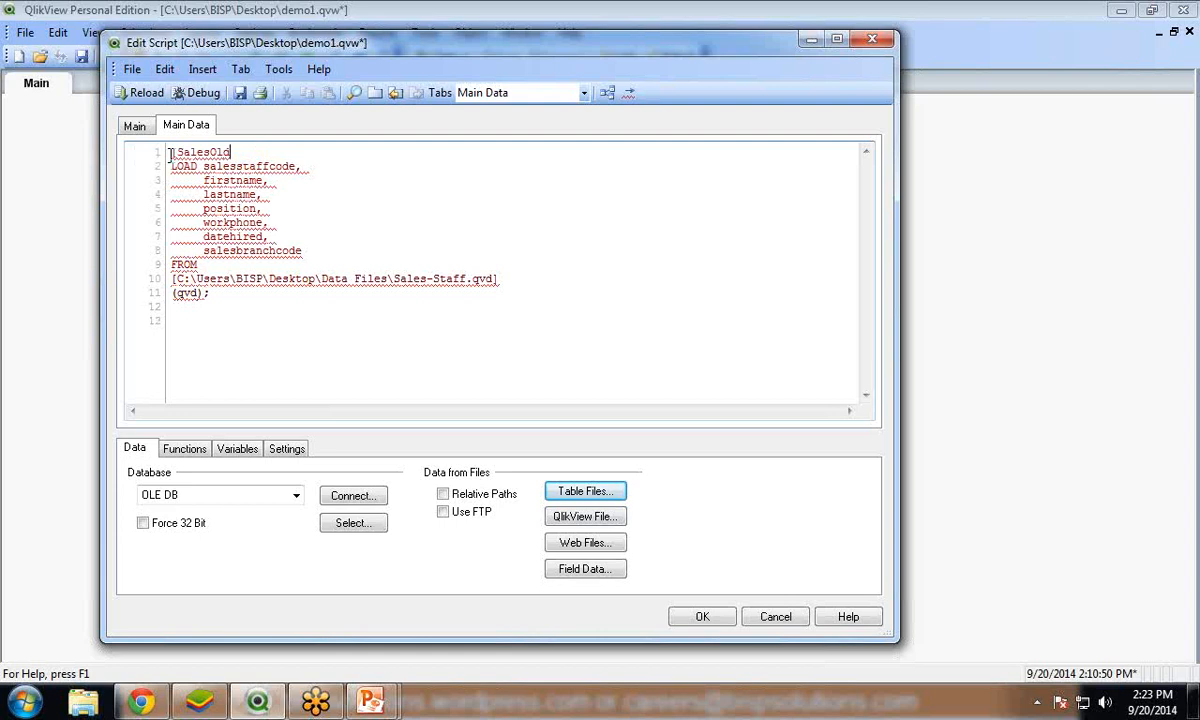
type("Data]:")
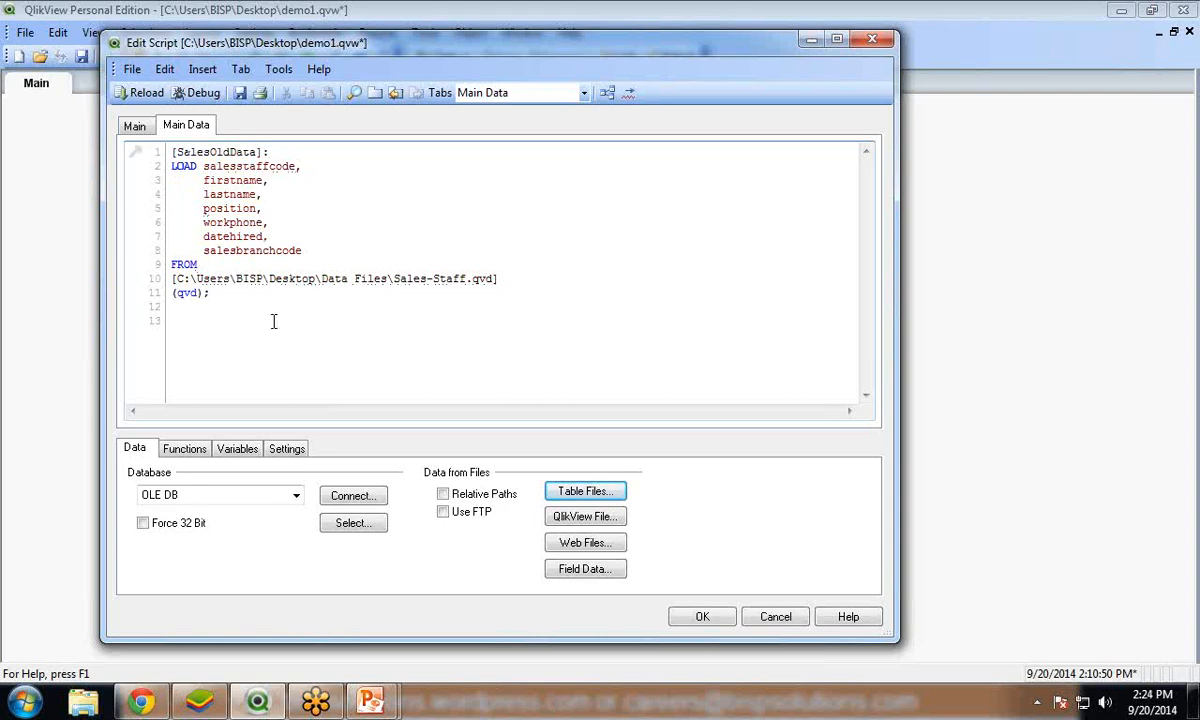
Save the script and reload the data, accepting the sheet properties without adding any list boxes
left_click(237, 93)
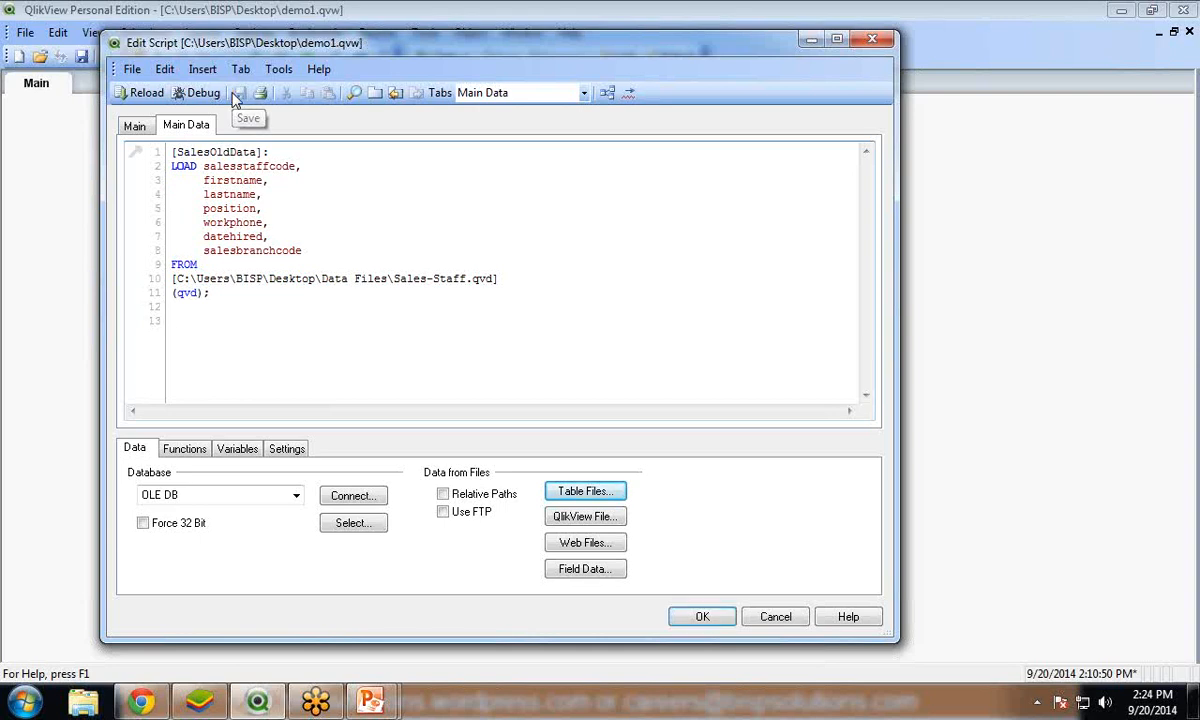
left_click(140, 92)
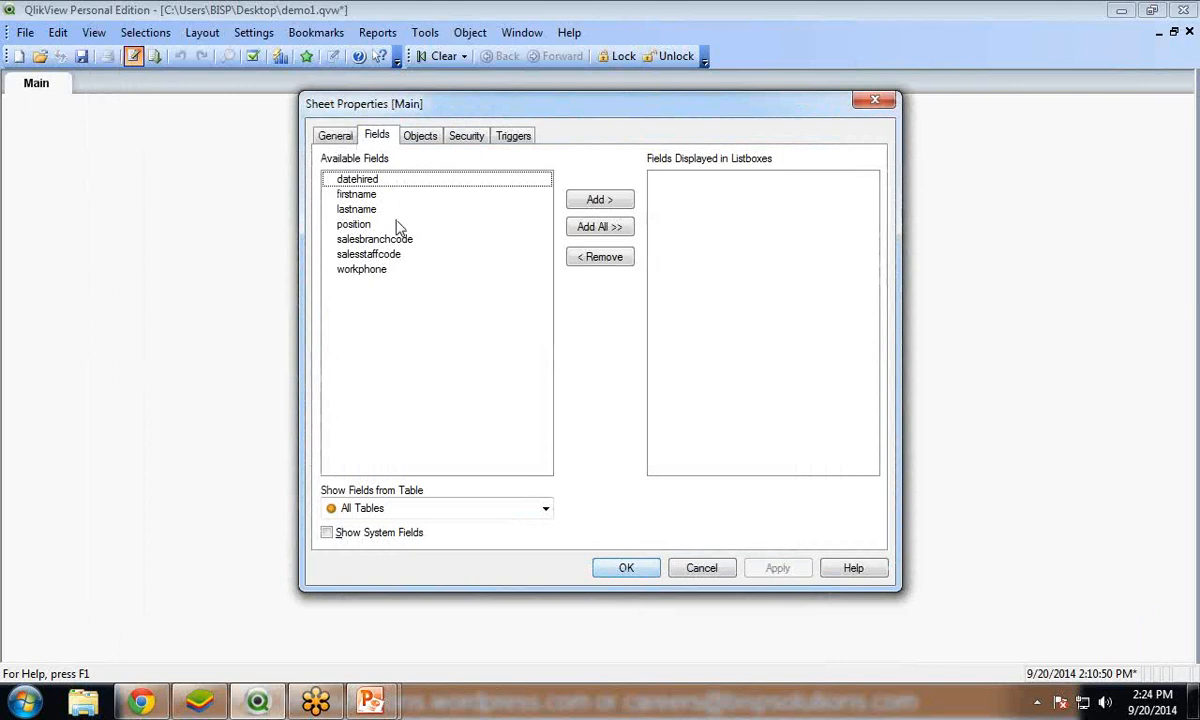
left_click(631, 568)
Create a table box on the Main sheet showing salesstaffcode, firstname, lastname and position
right_click(345, 321)
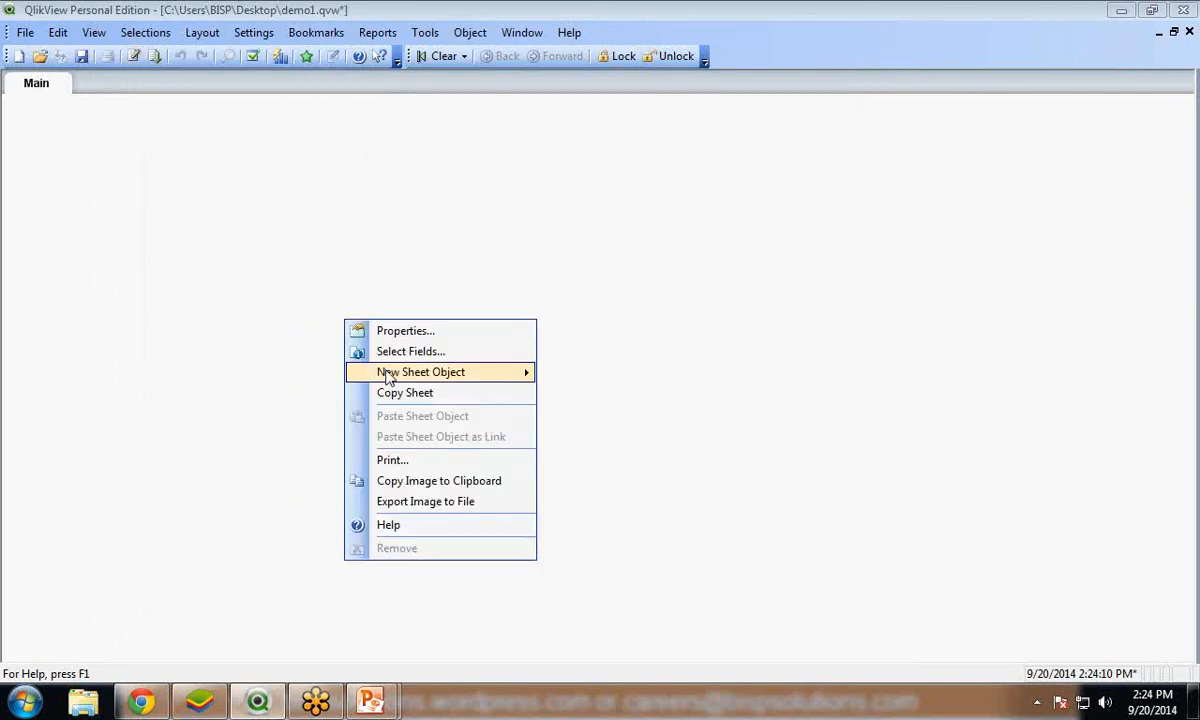
mouse_move(388, 375)
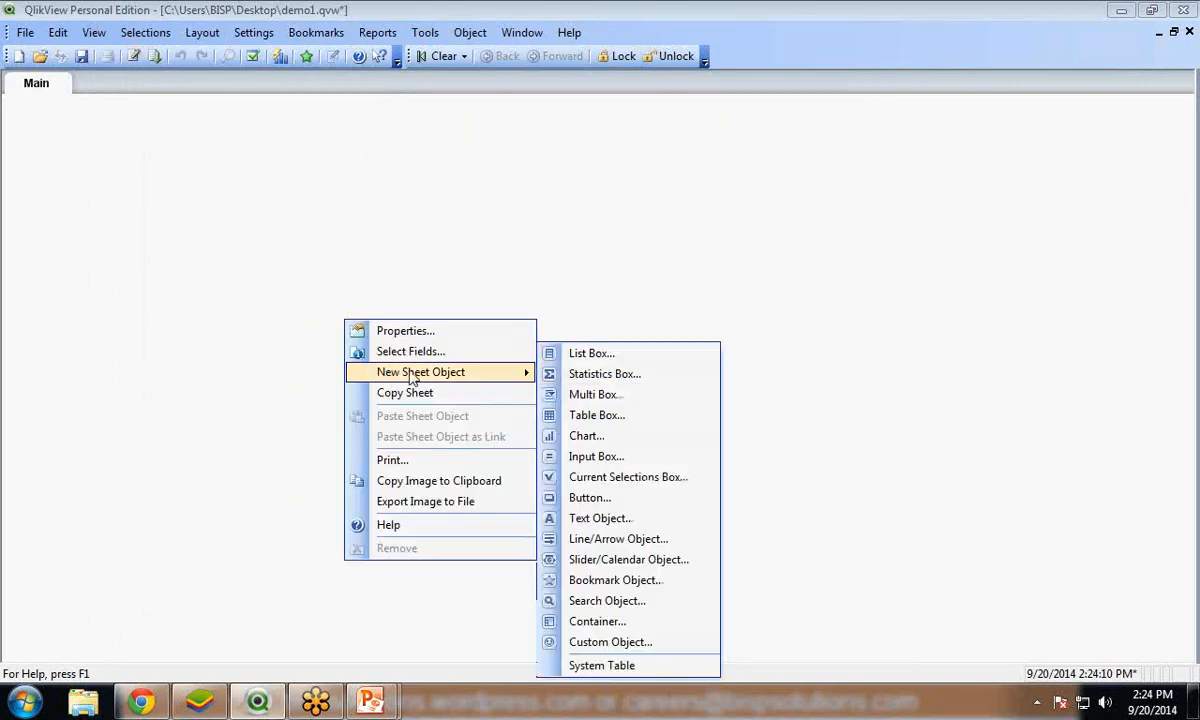
left_click(598, 416)
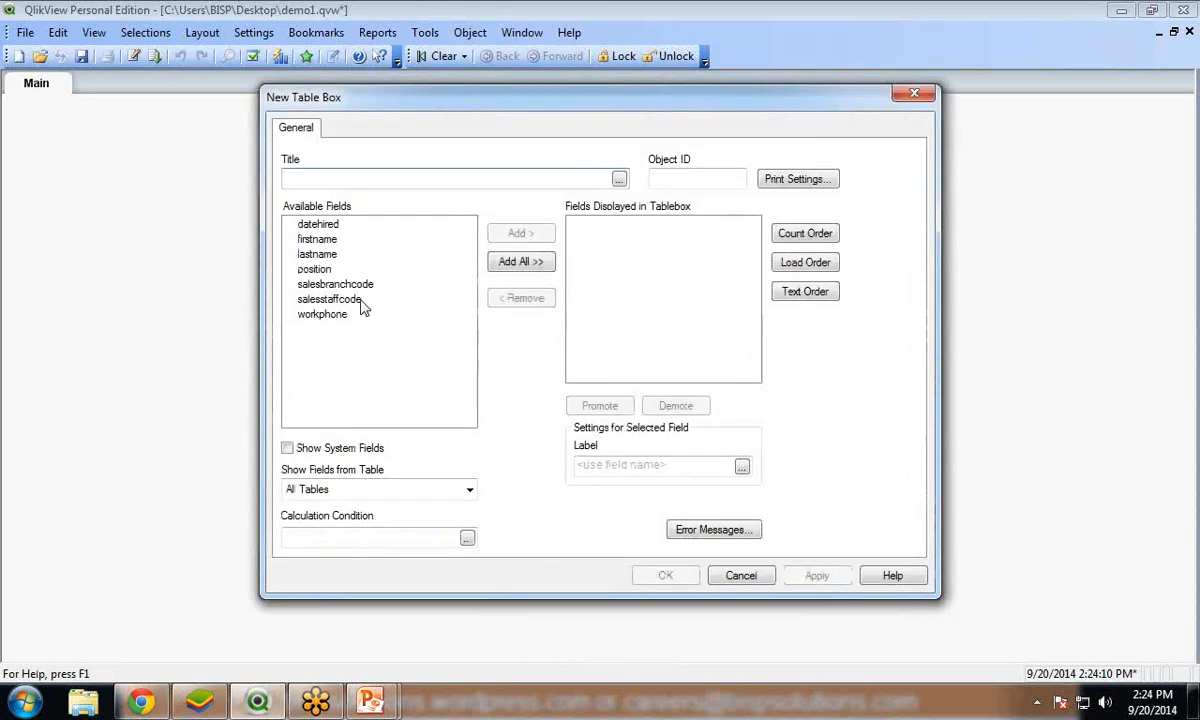
left_click(340, 301)
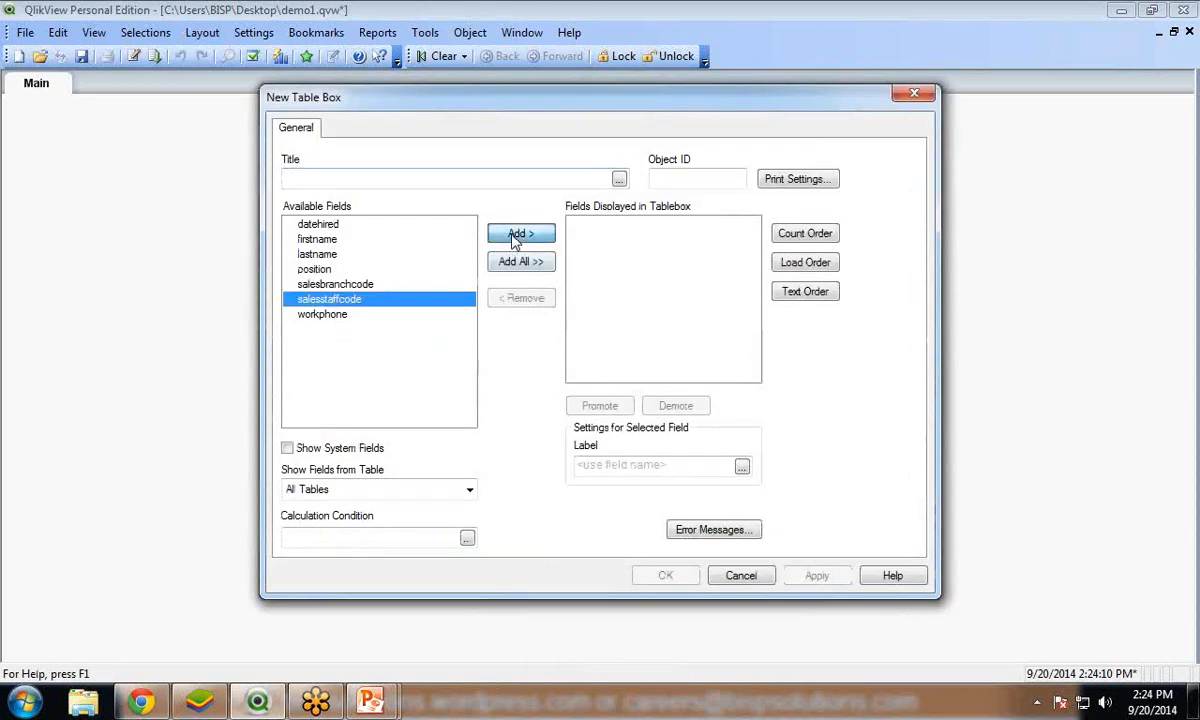
left_click(514, 236)
left_click(317, 239)
left_click(518, 233)
left_click(524, 233)
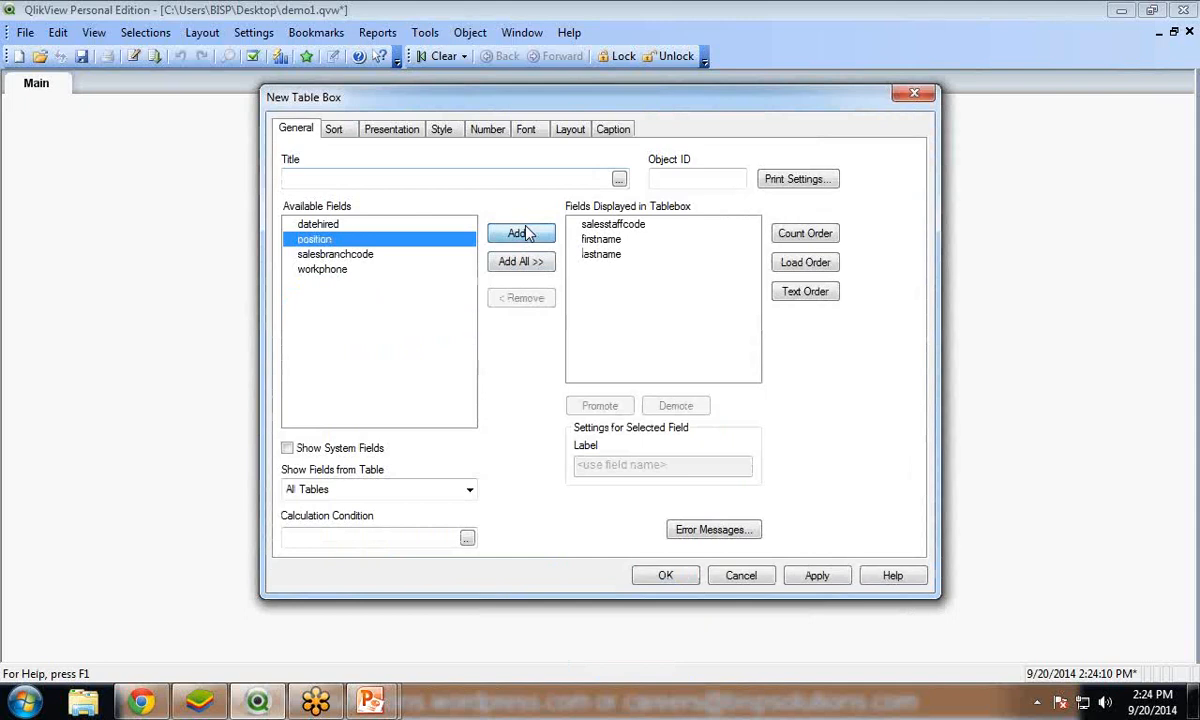
left_click(518, 236)
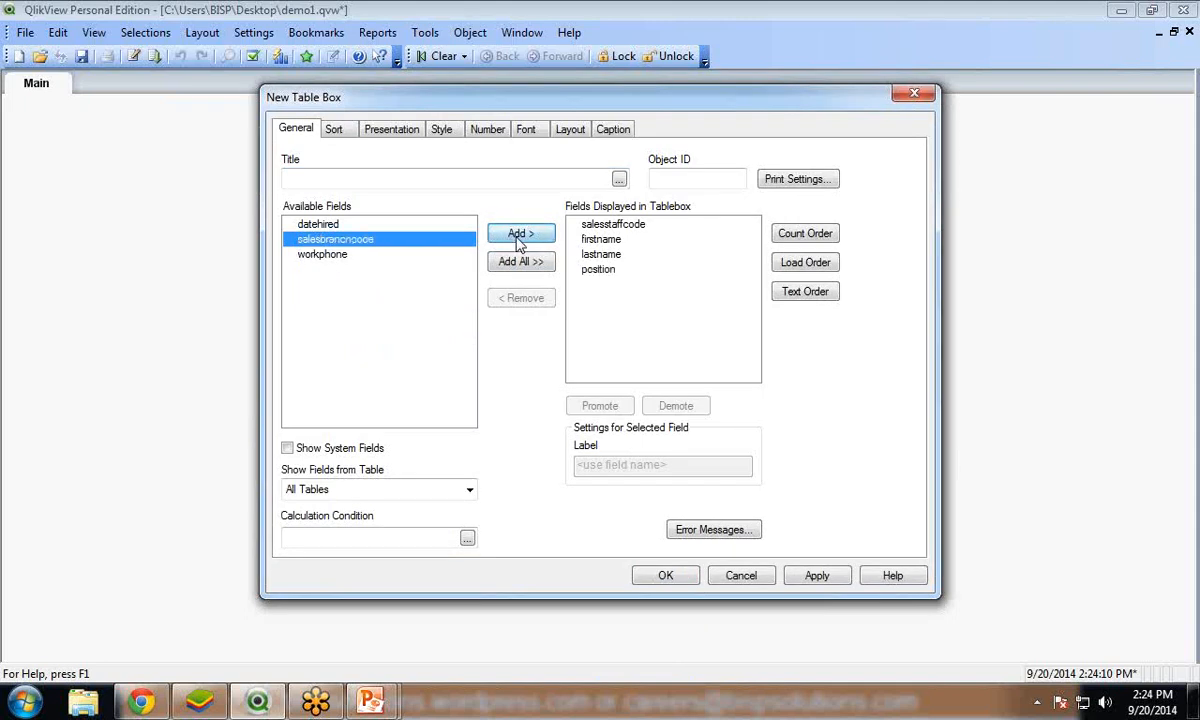
left_click(666, 575)
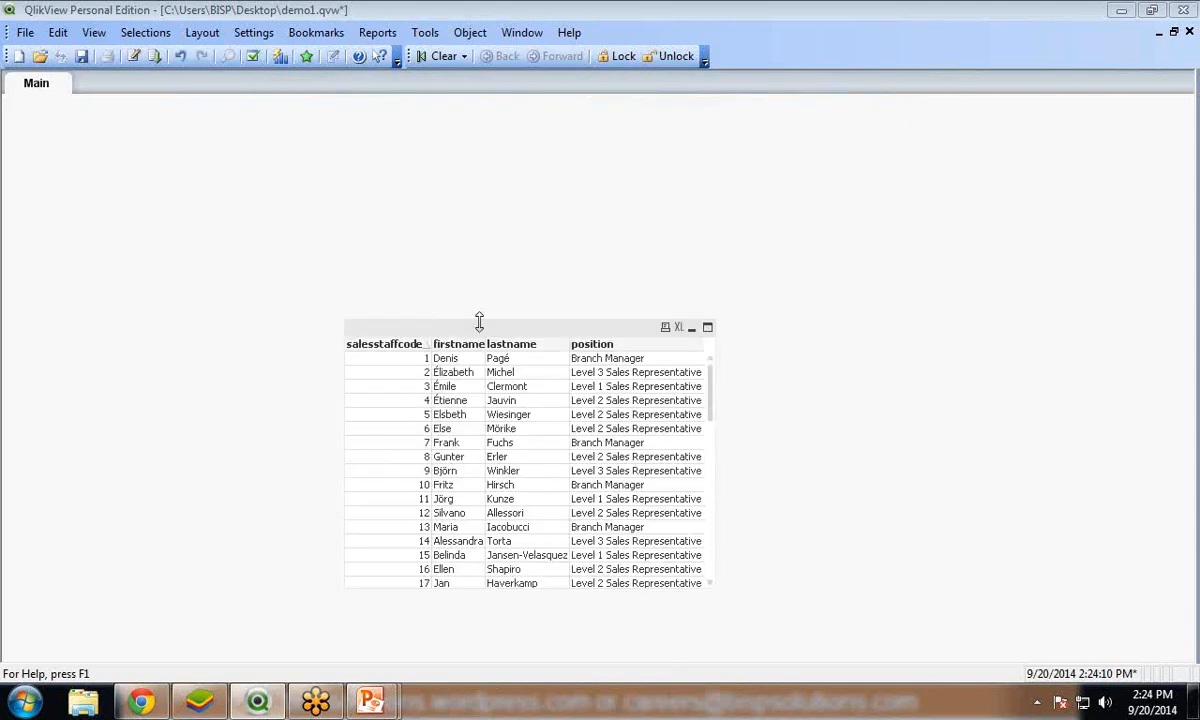
Move the table box toward the upper middle of the sheet and adjust its height slightly
left_click_drag(479, 322, 329, 180)
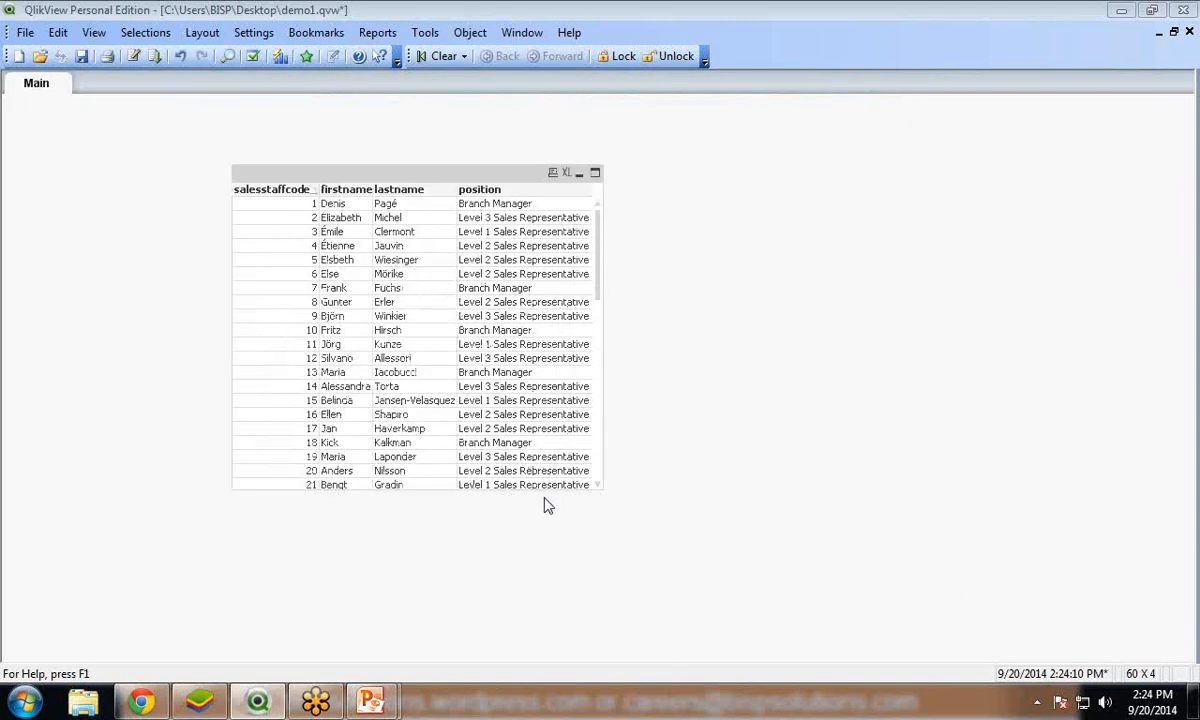
mouse_move(587, 489)
left_mouse_down()
mouse_move(587, 459)
mouse_move(589, 500)
mouse_move(589, 490)
left_mouse_up()
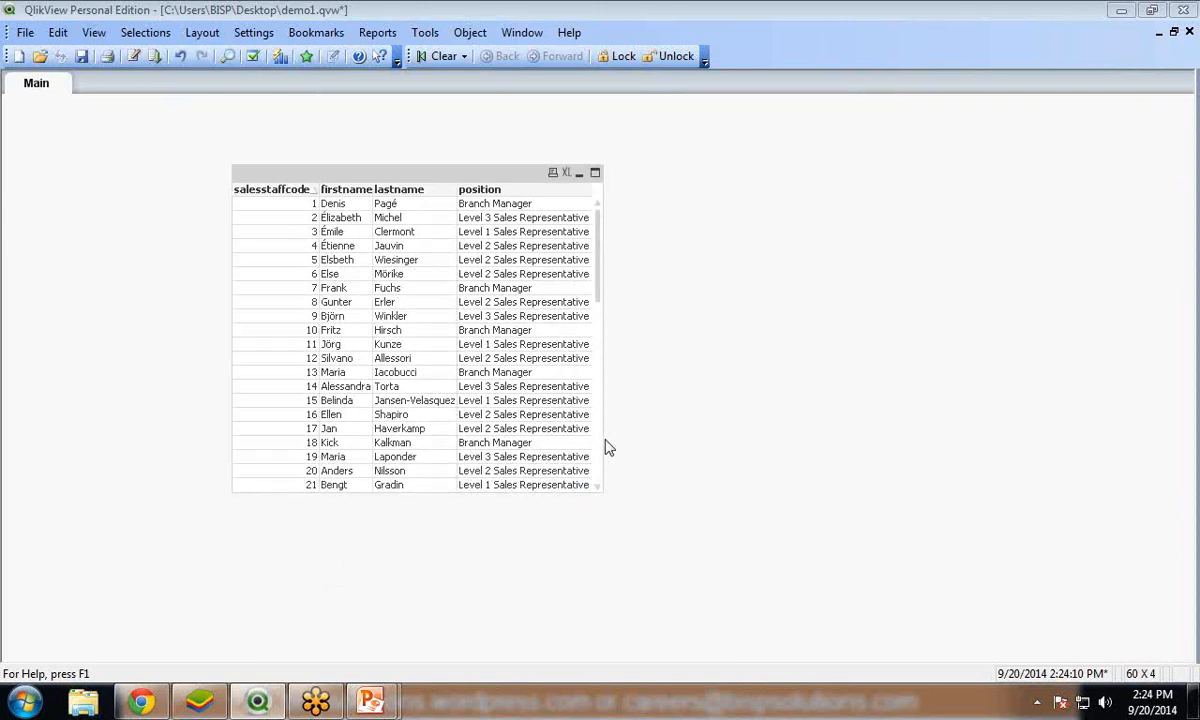
left_click_drag(430, 172, 663, 165)
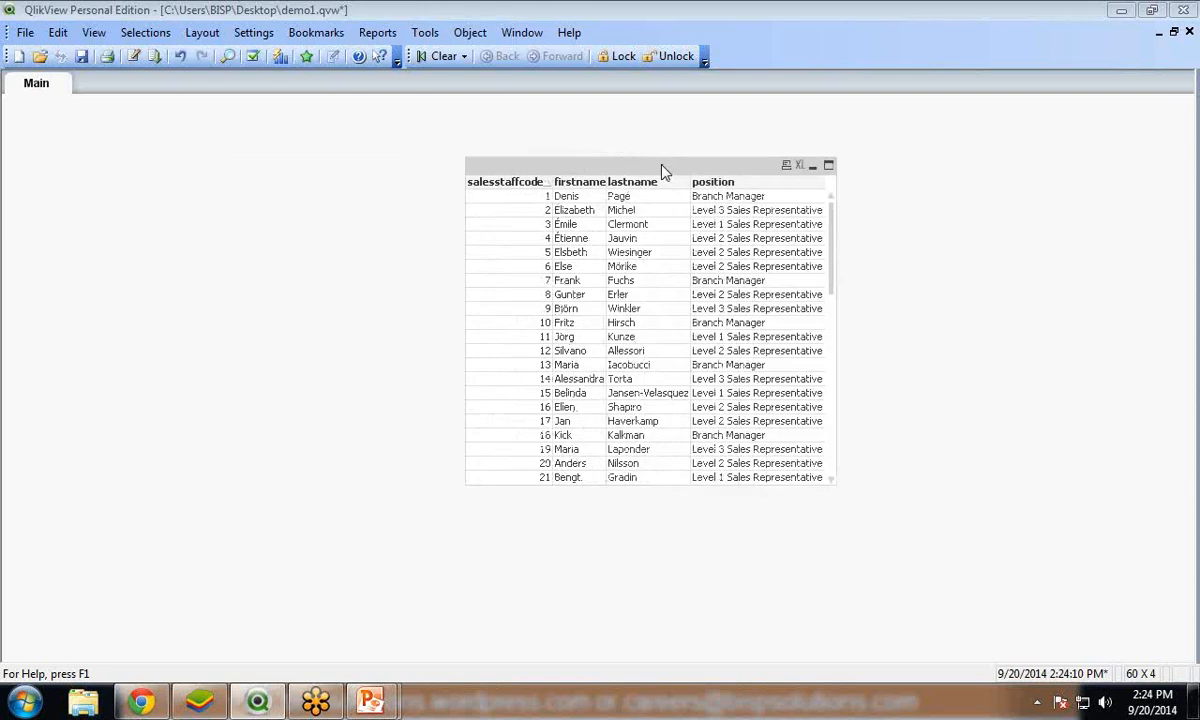
Create a text object on the sheet with the expression =count(salesstaffcode)
right_click(282, 261)
mouse_move(358, 317)
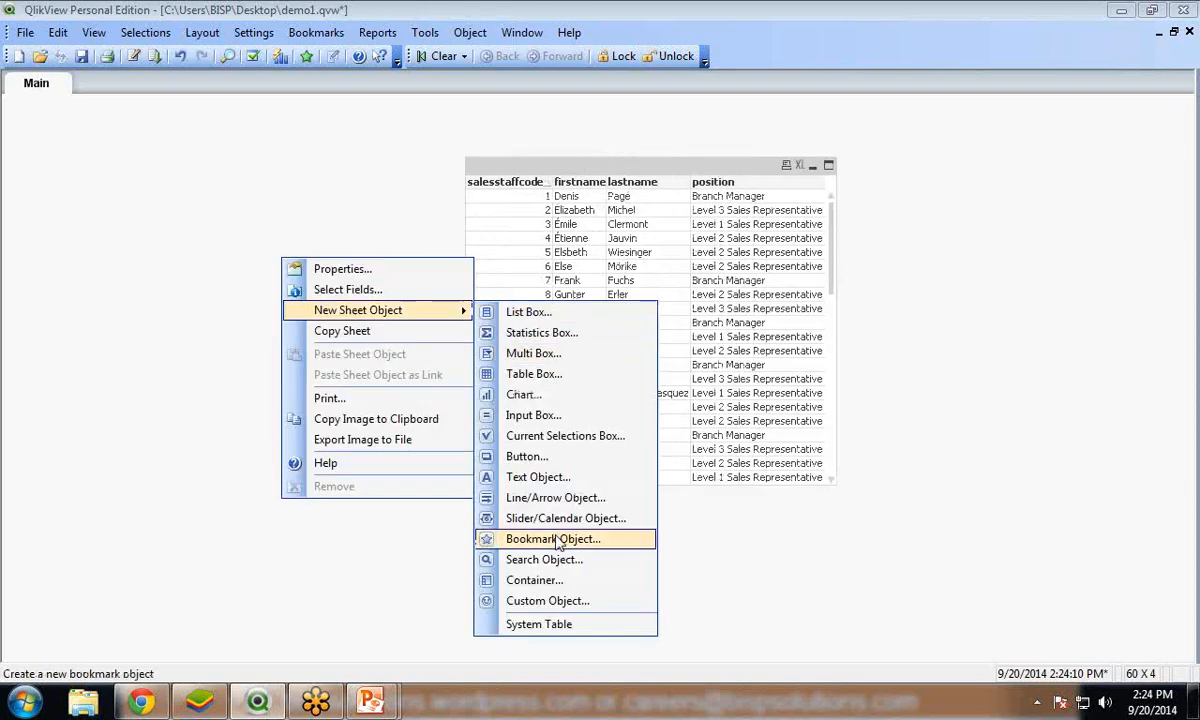
left_click(544, 481)
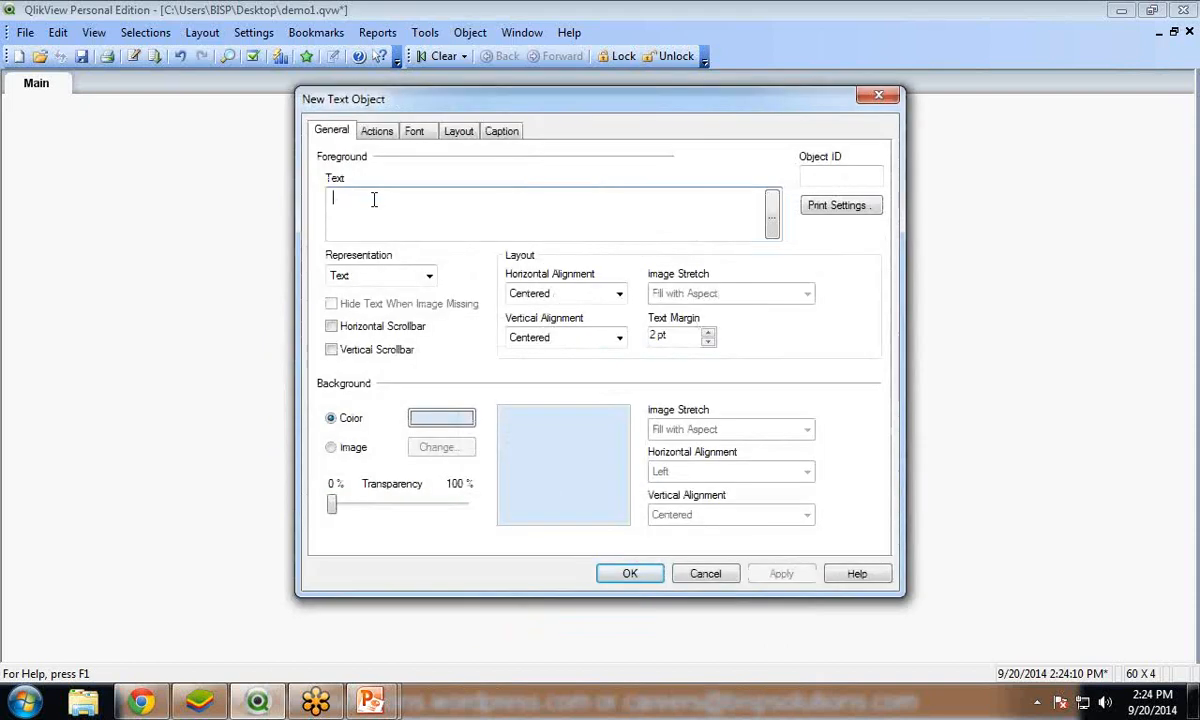
left_click(772, 218)
type("=c")
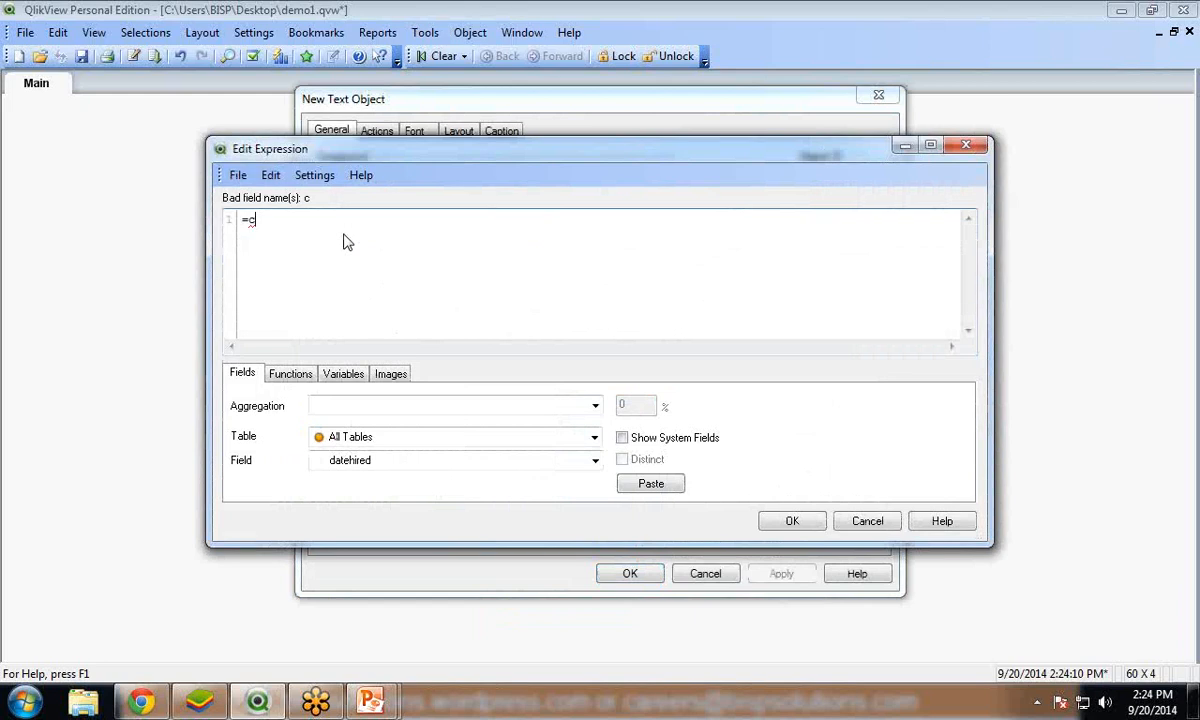
type("ount(sal")
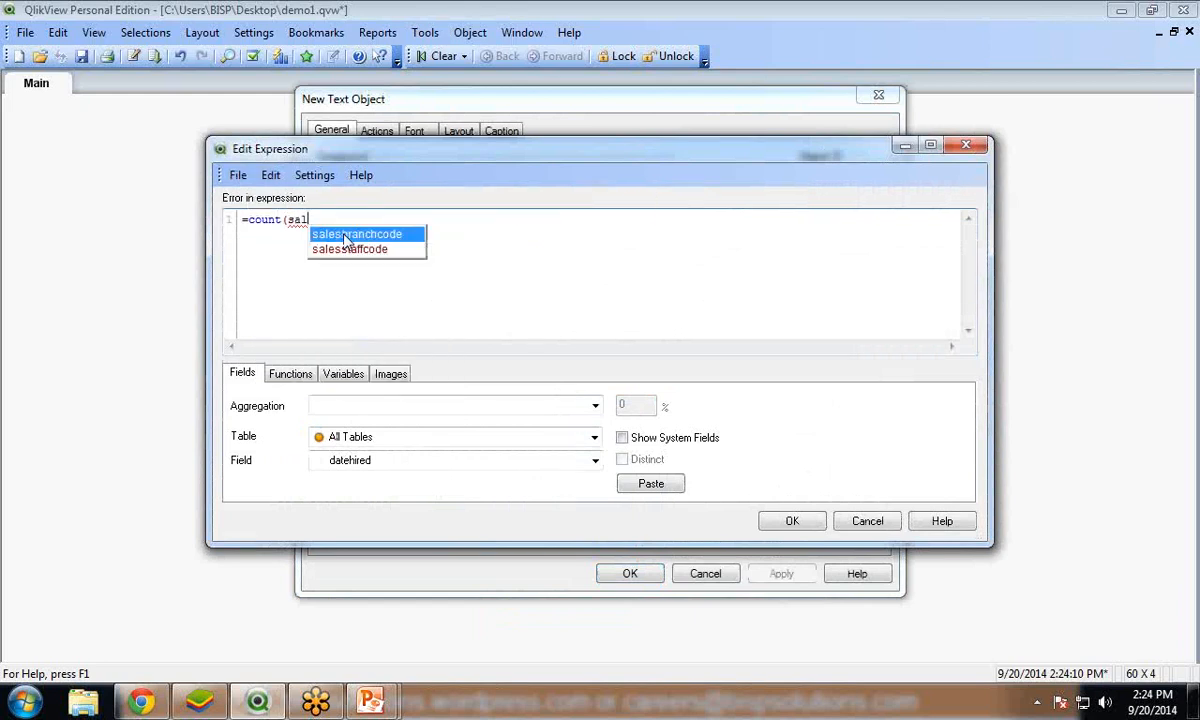
left_click(345, 236)
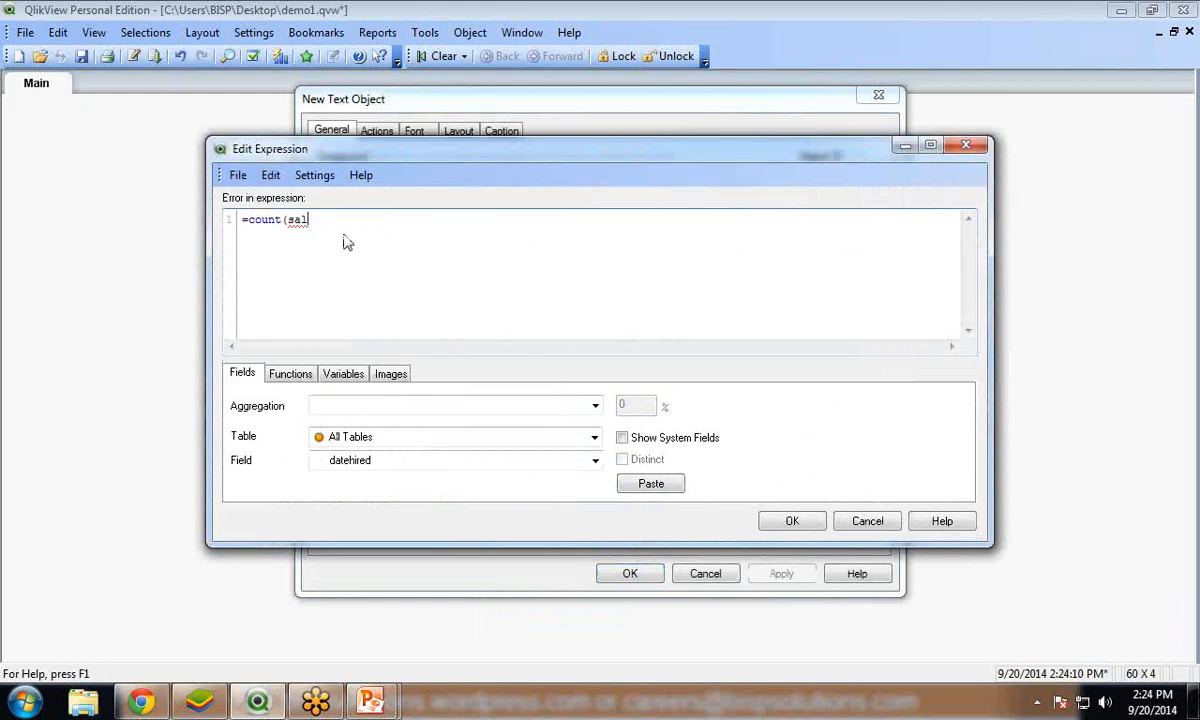
key("BackSpace")
key("Down")
key("Return")
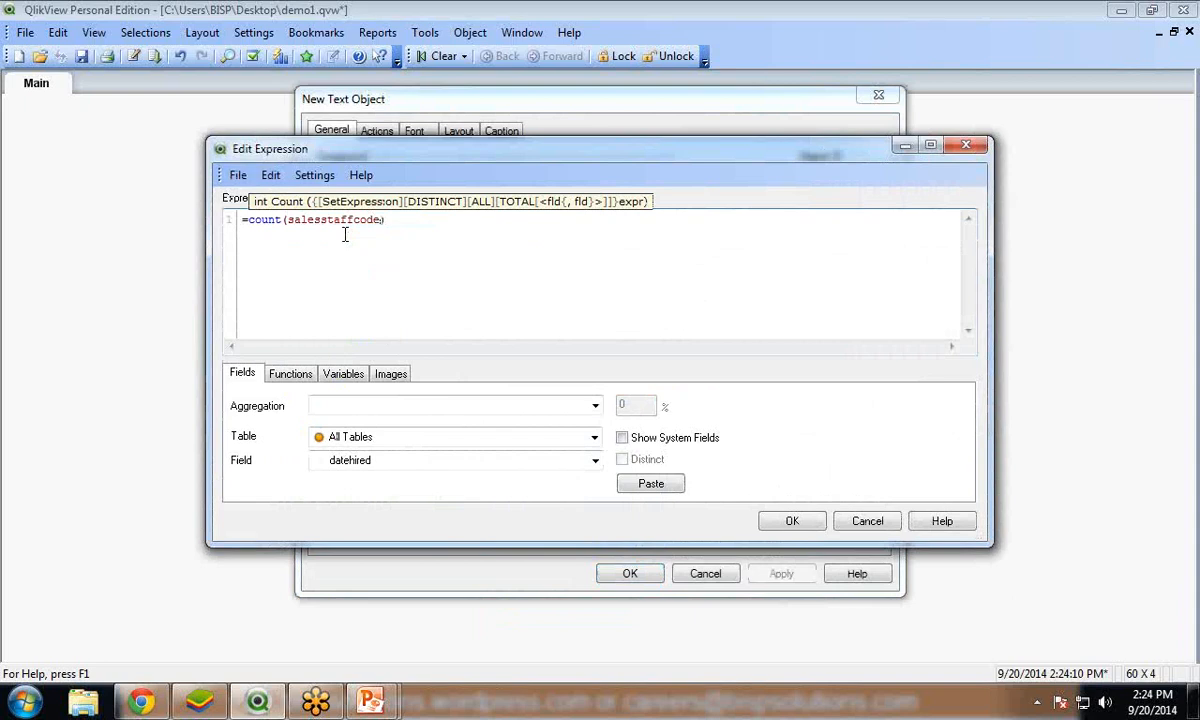
left_click(788, 520)
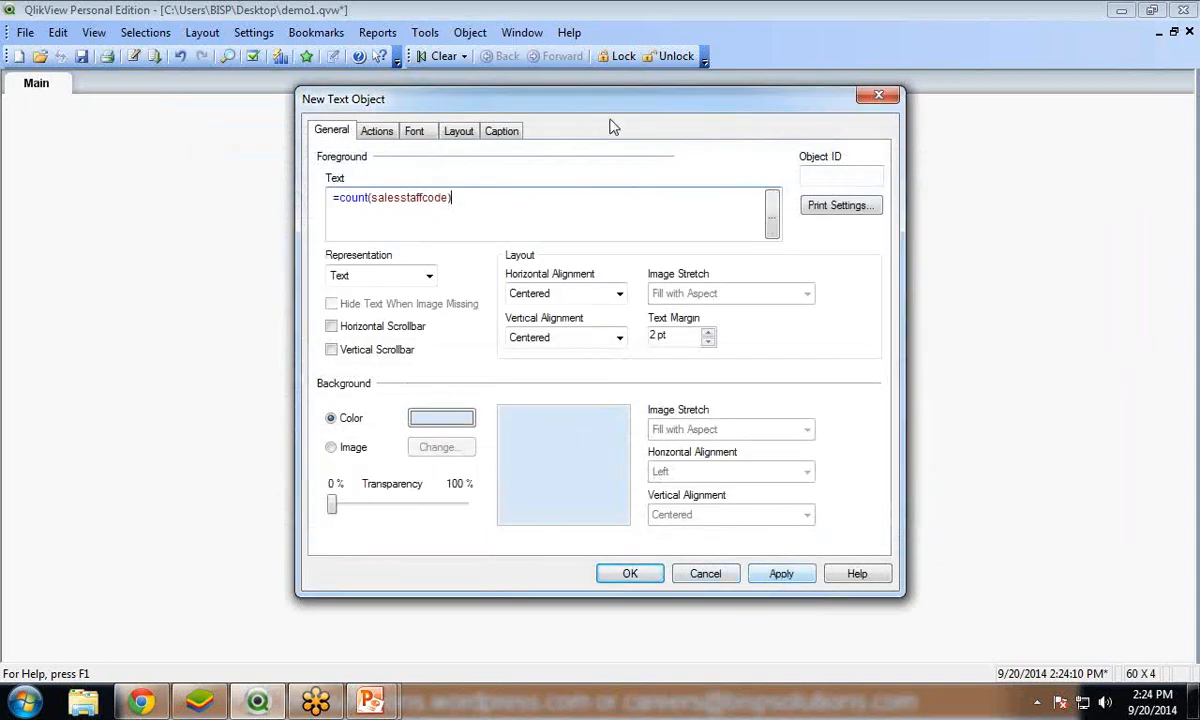
left_click_drag(576, 126, 294, 223)
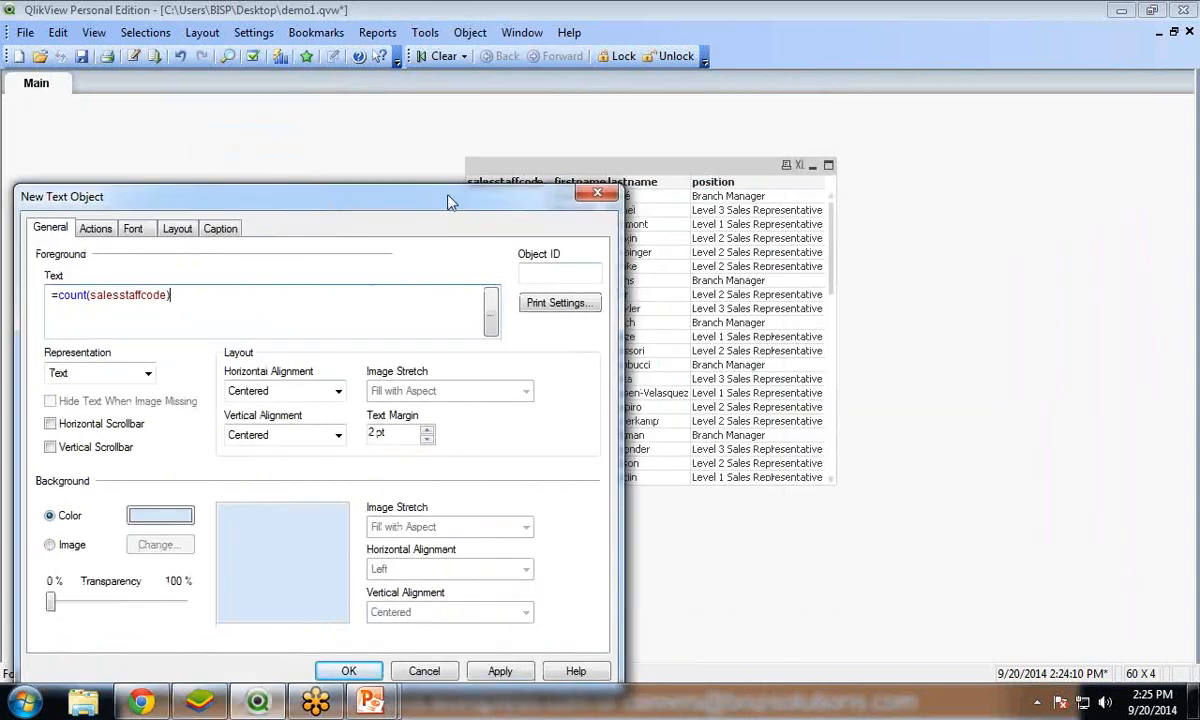
left_click_drag(440, 192, 538, 90)
left_click(595, 569)
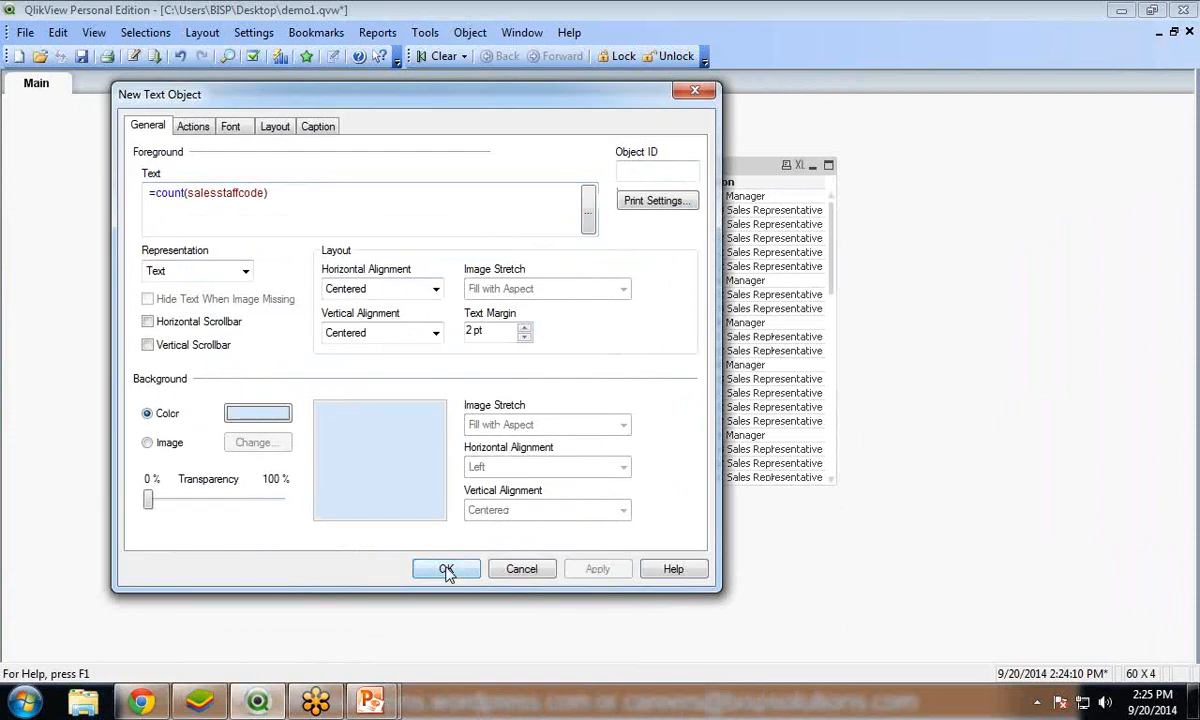
left_click(445, 569)
Place the text object left of the table box, shift the table box up and left, and shorten it slightly
left_click_drag(338, 356, 196, 228)
left_click_drag(616, 170, 584, 152)
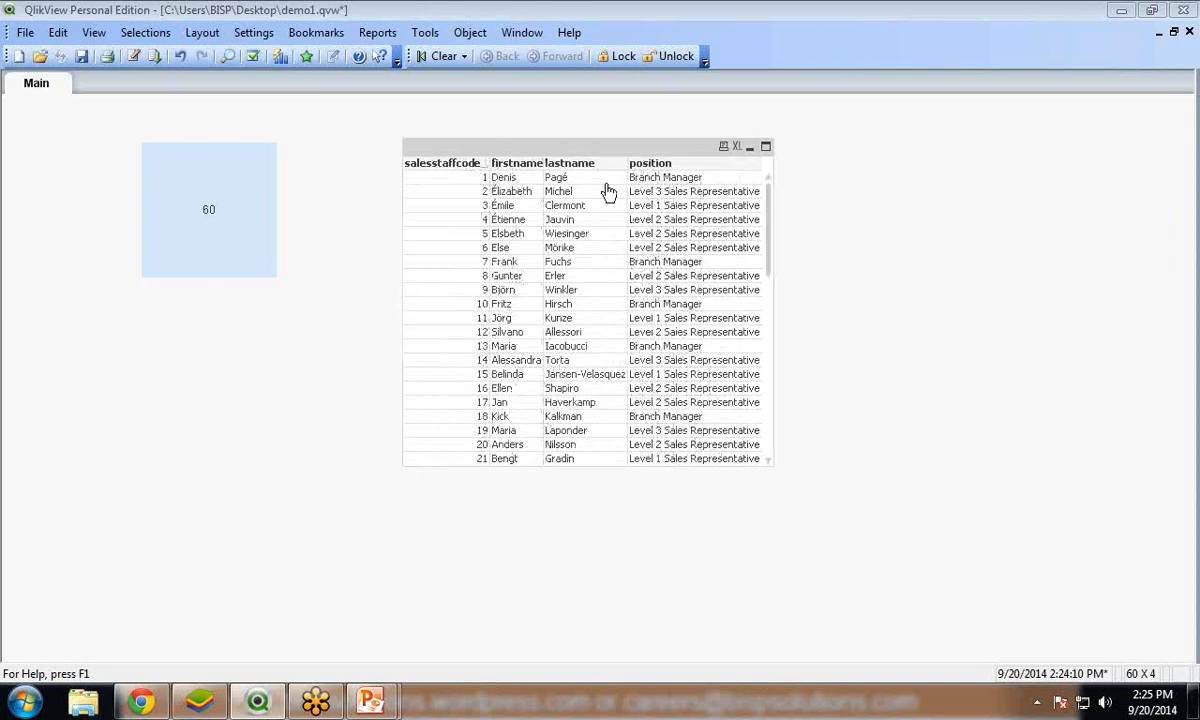
left_click_drag(769, 228, 771, 195)
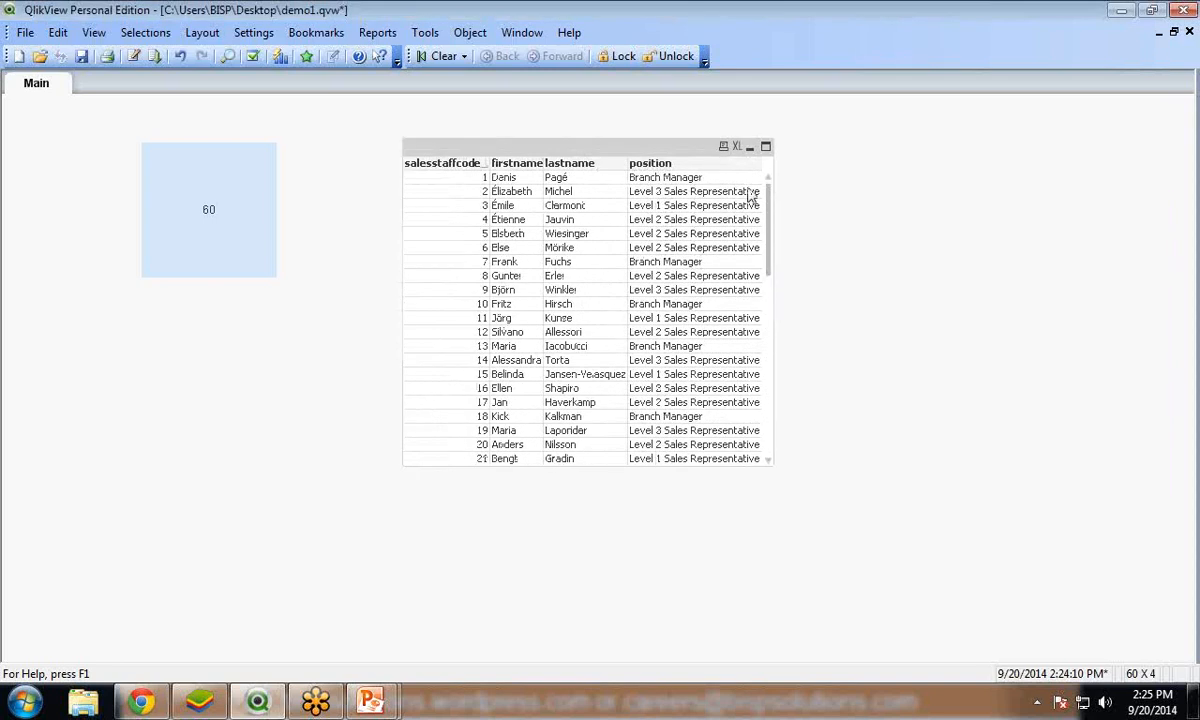
mouse_move(772, 466)
left_mouse_down()
mouse_move(785, 437)
mouse_move(784, 456)
left_mouse_up()
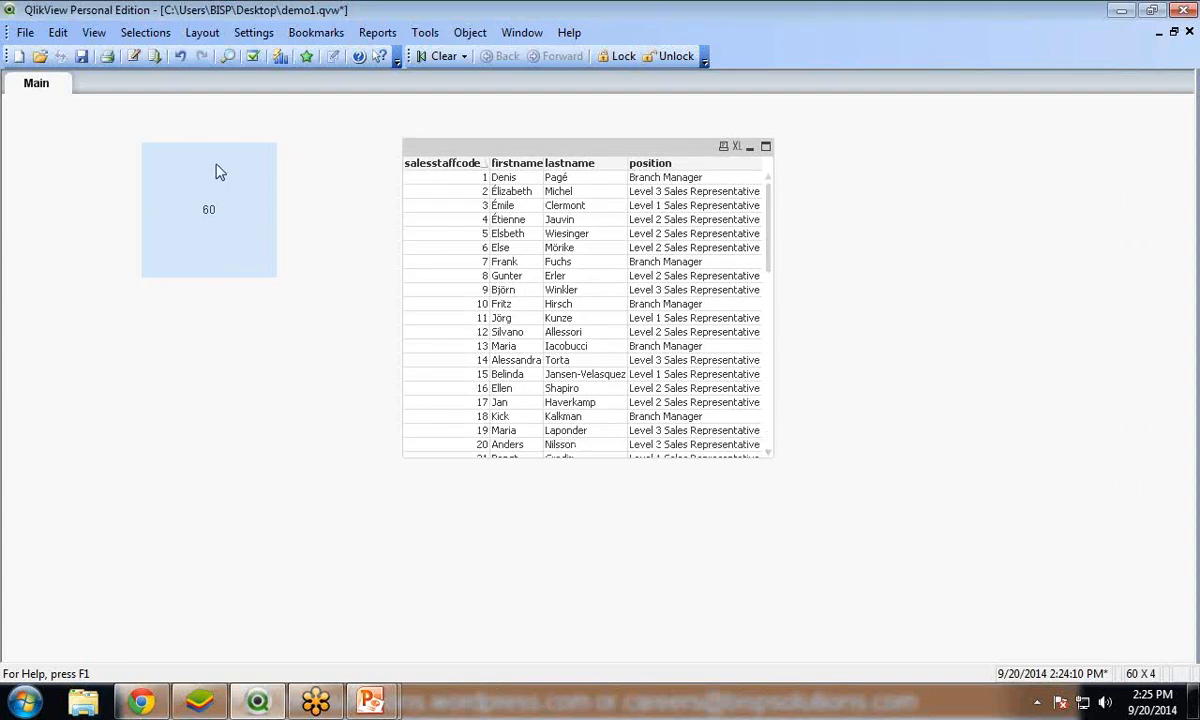
left_click_drag(217, 171, 219, 193)
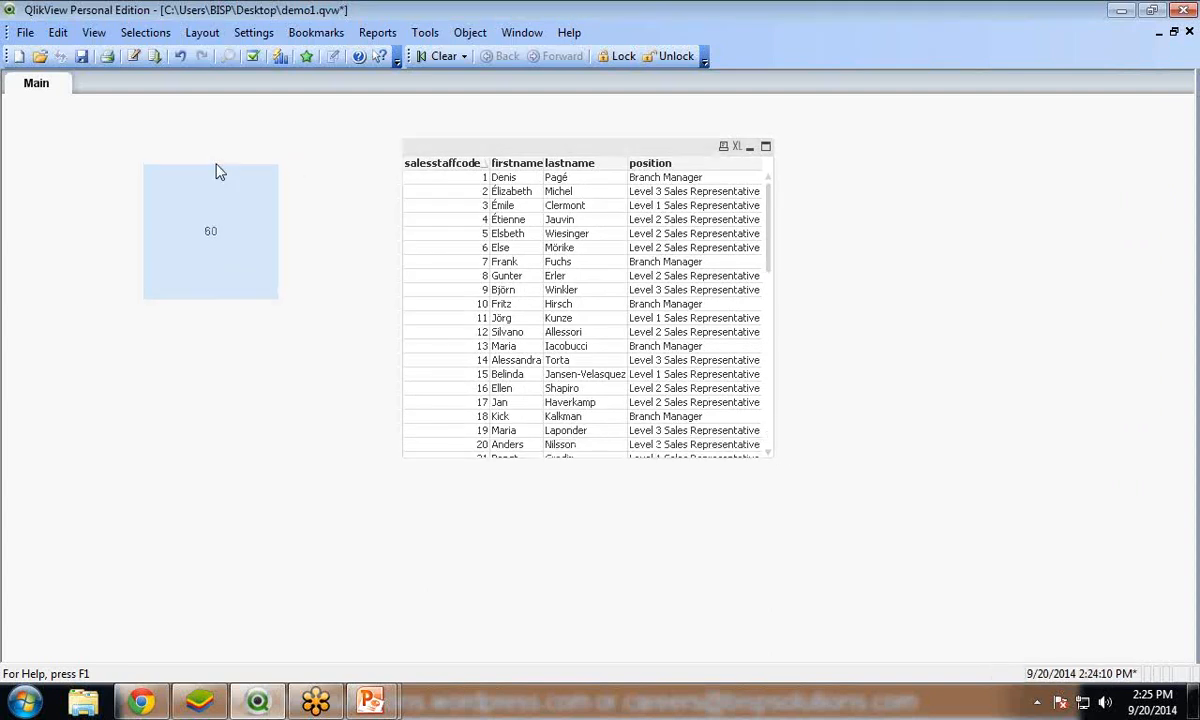
Add a LOAD statement for all fields of Sales_Staff_New.qvd below the existing load in the Main Data script
left_click(134, 57)
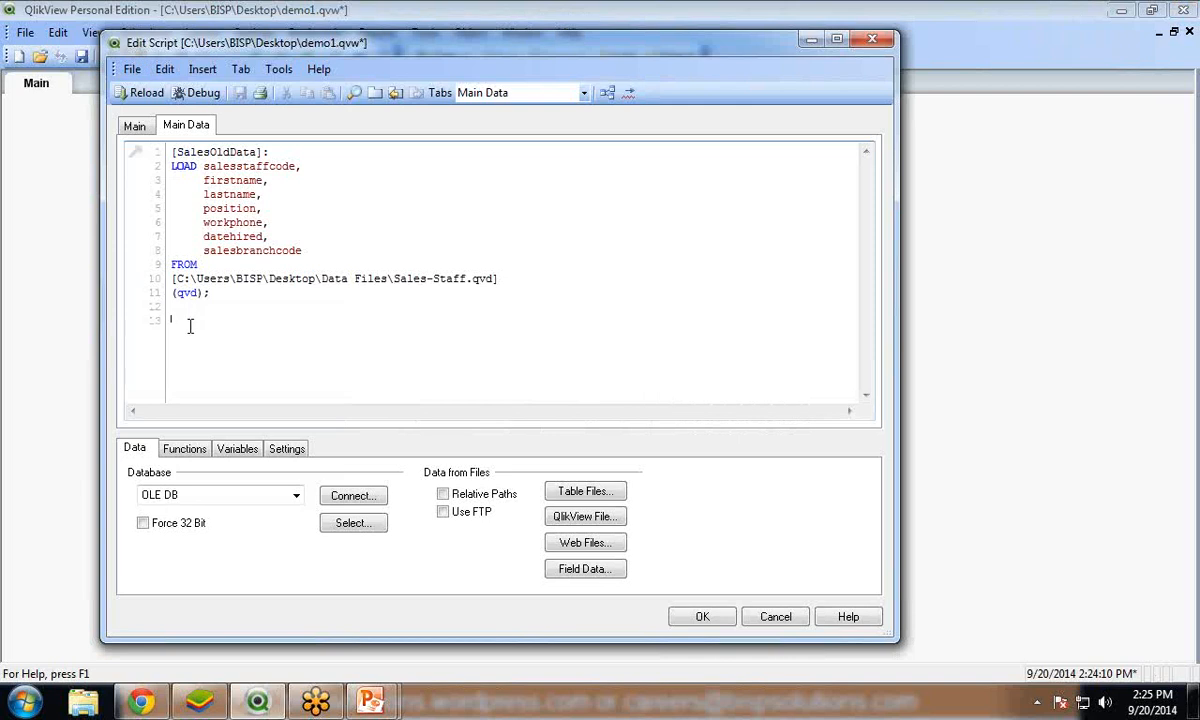
left_click(578, 490)
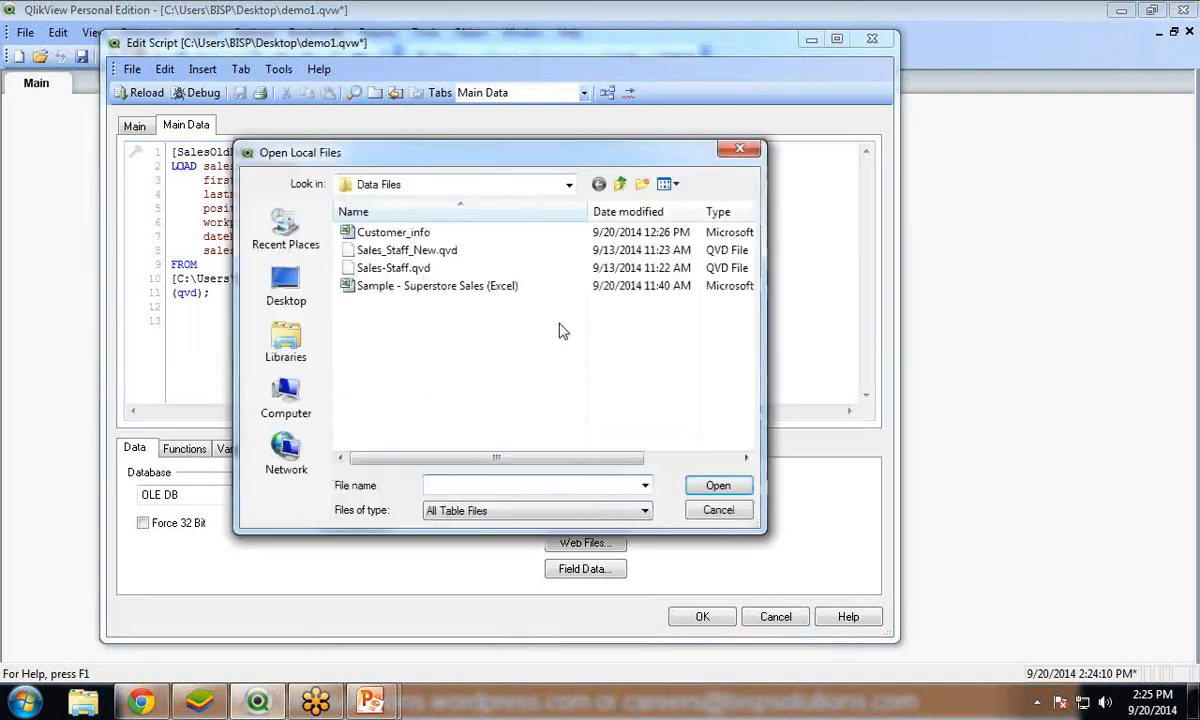
left_click(385, 251)
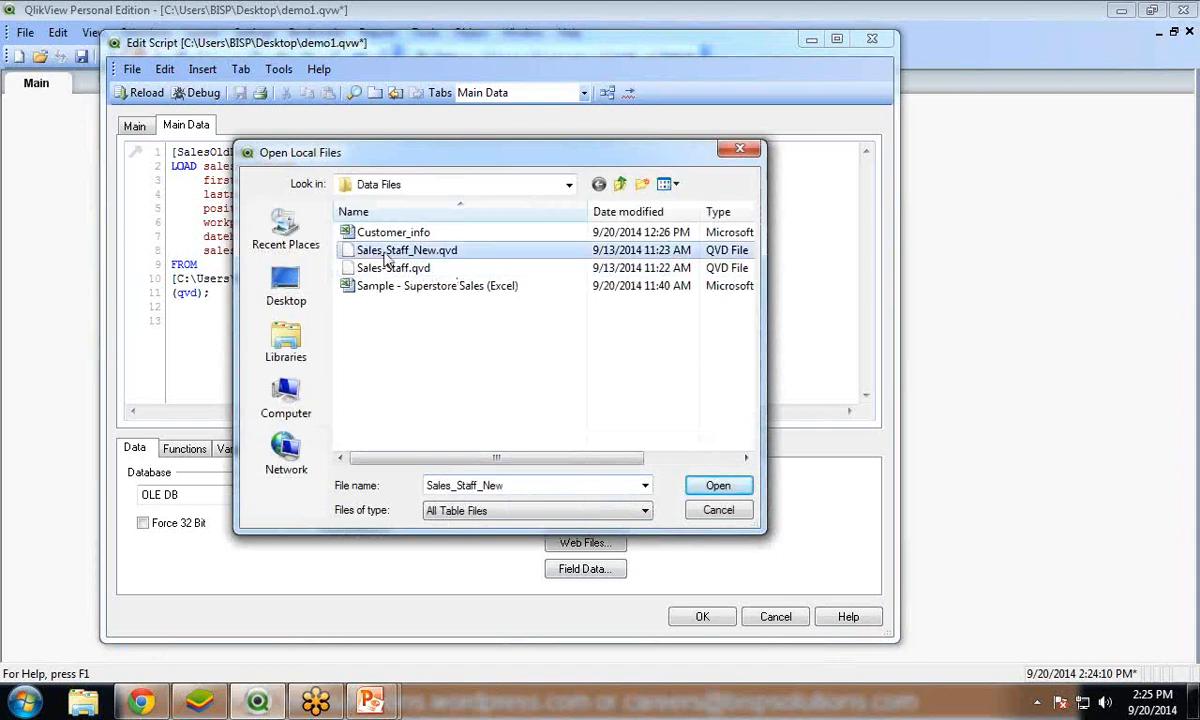
left_click(717, 487)
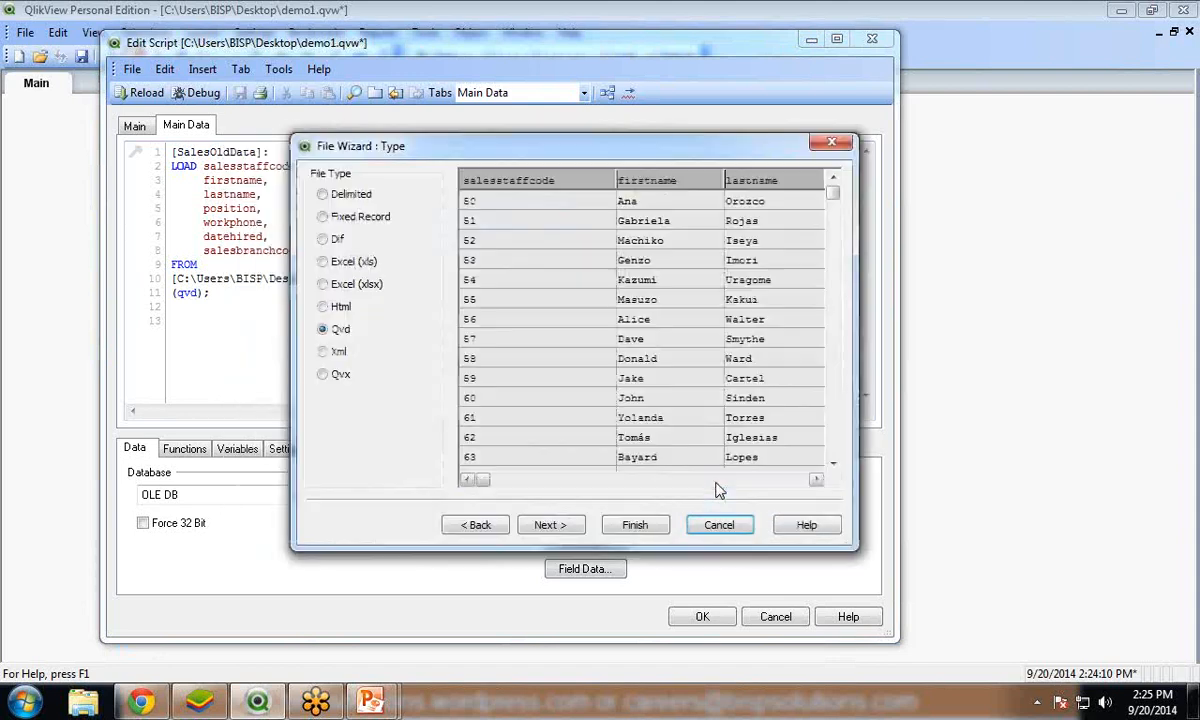
left_click(635, 525)
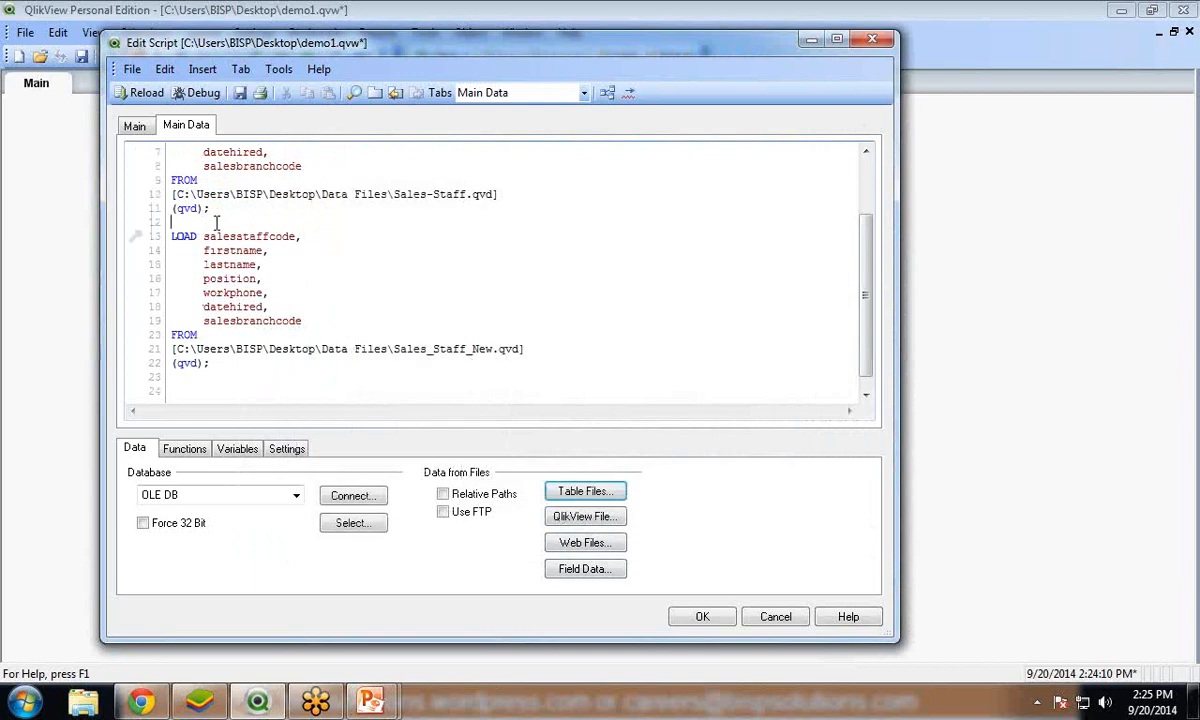
Insert a Join prefix above the Sales_Staff_New.qvd load, save the script, and reload the document, accepting the sheet properties
left_click(216, 223)
key("Return")
key("Return")
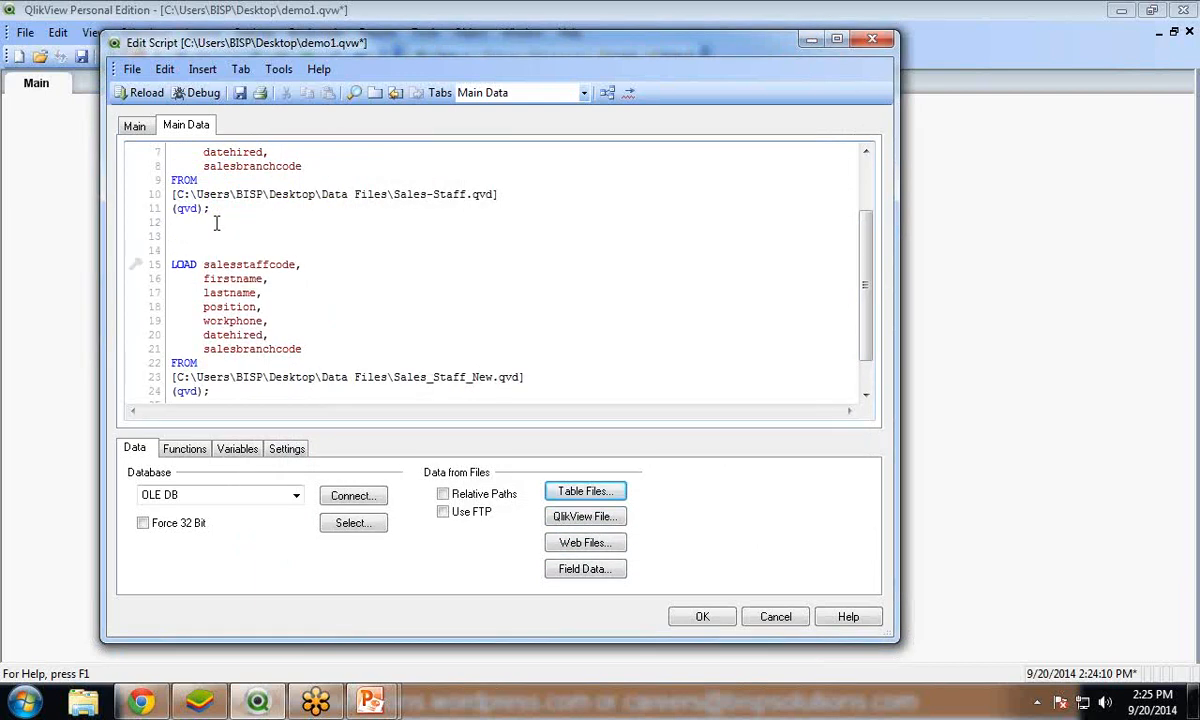
type("Join")
key("BackSpace")
type("n")
left_click(240, 92)
left_click(138, 93)
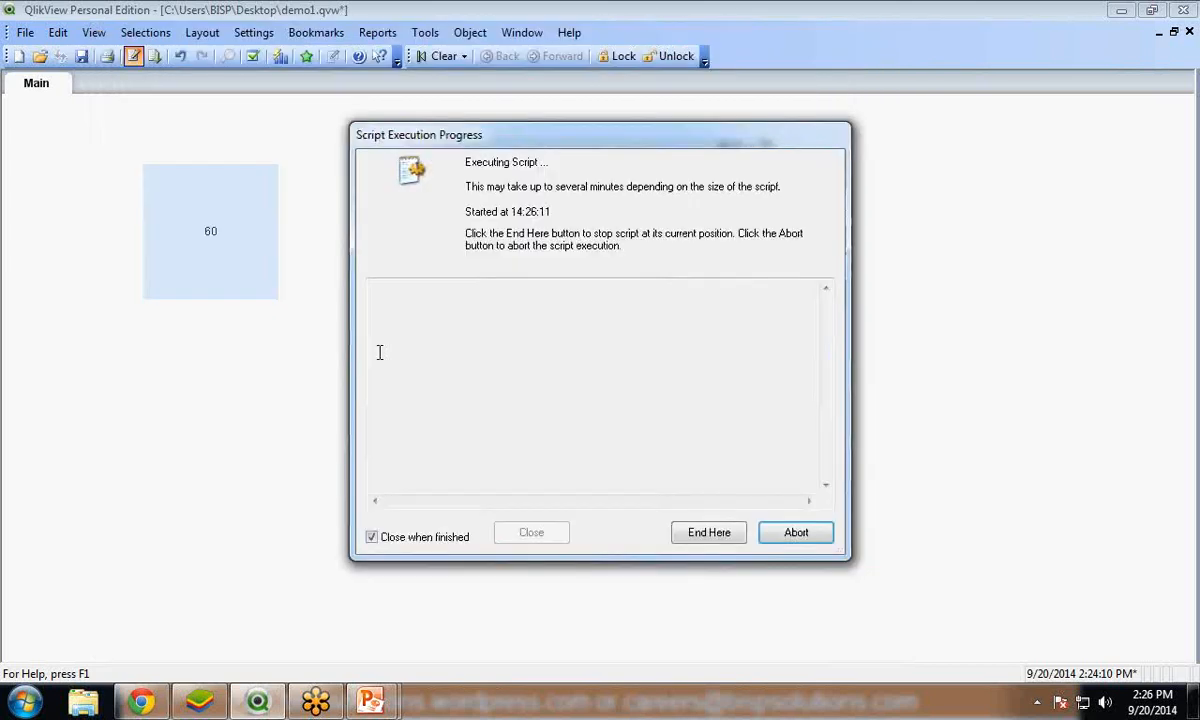
left_click(626, 569)
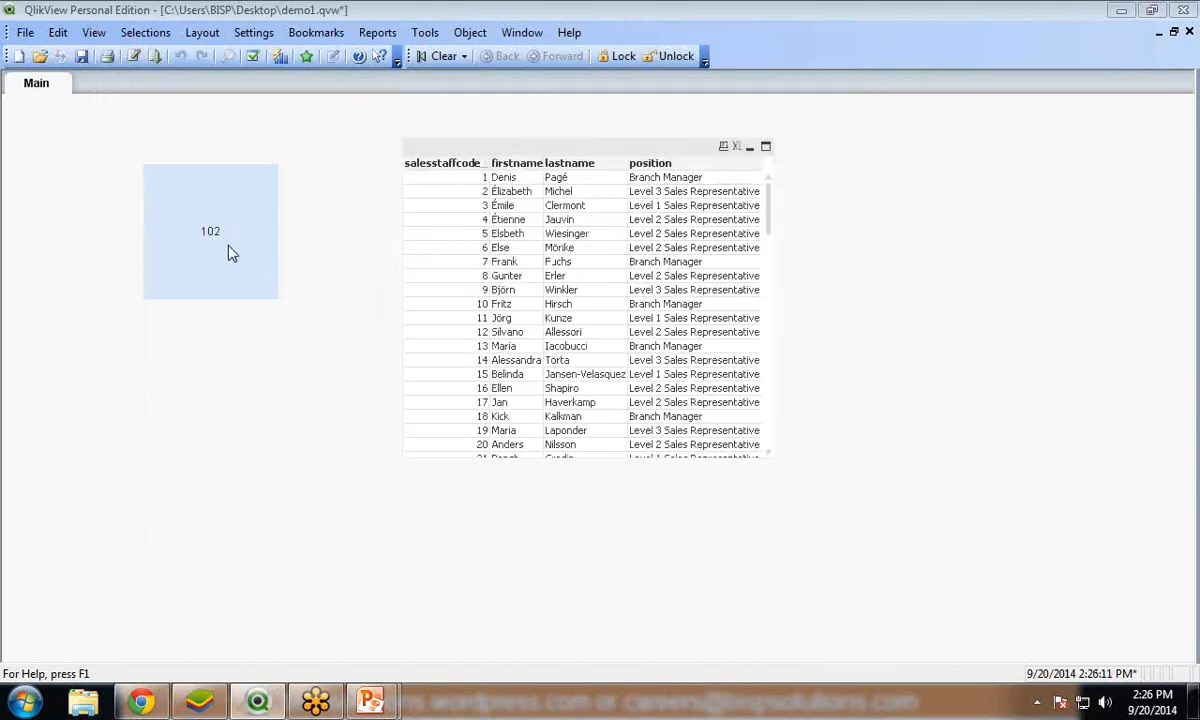
Look through the joined staff records in the table box and shift the box slightly left and down
left_click_drag(773, 209, 769, 320)
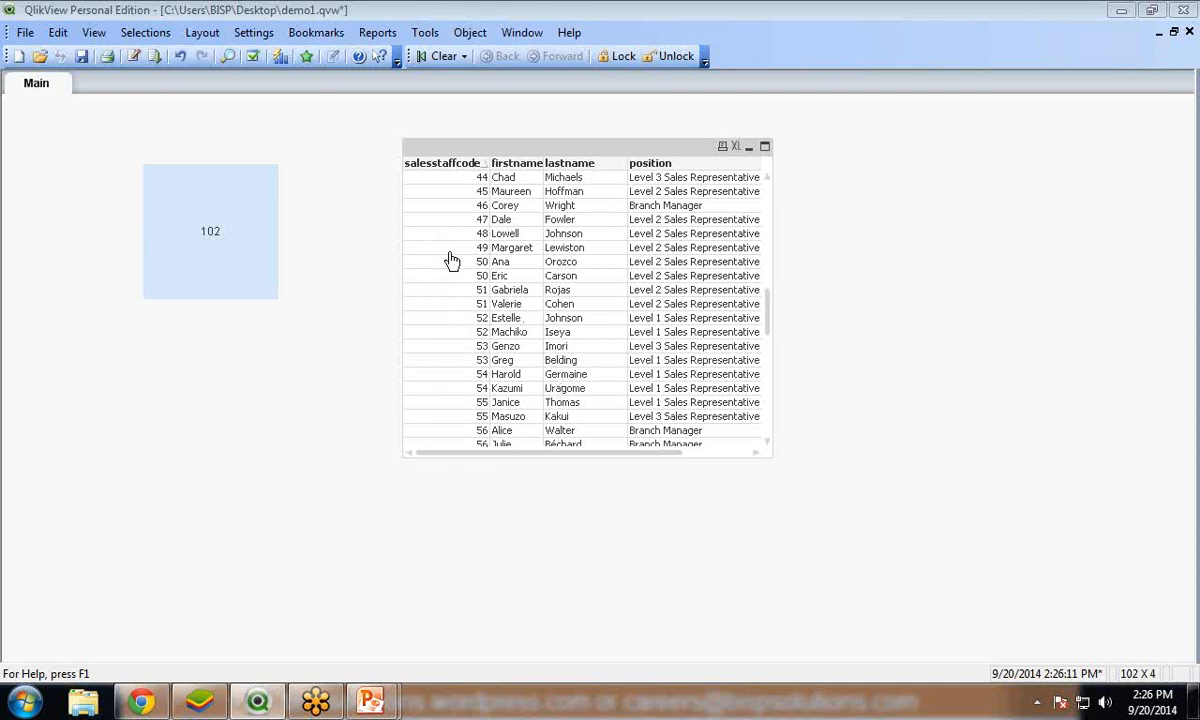
scroll(462, 313, "down", 6)
scroll(462, 313, "down", 5)
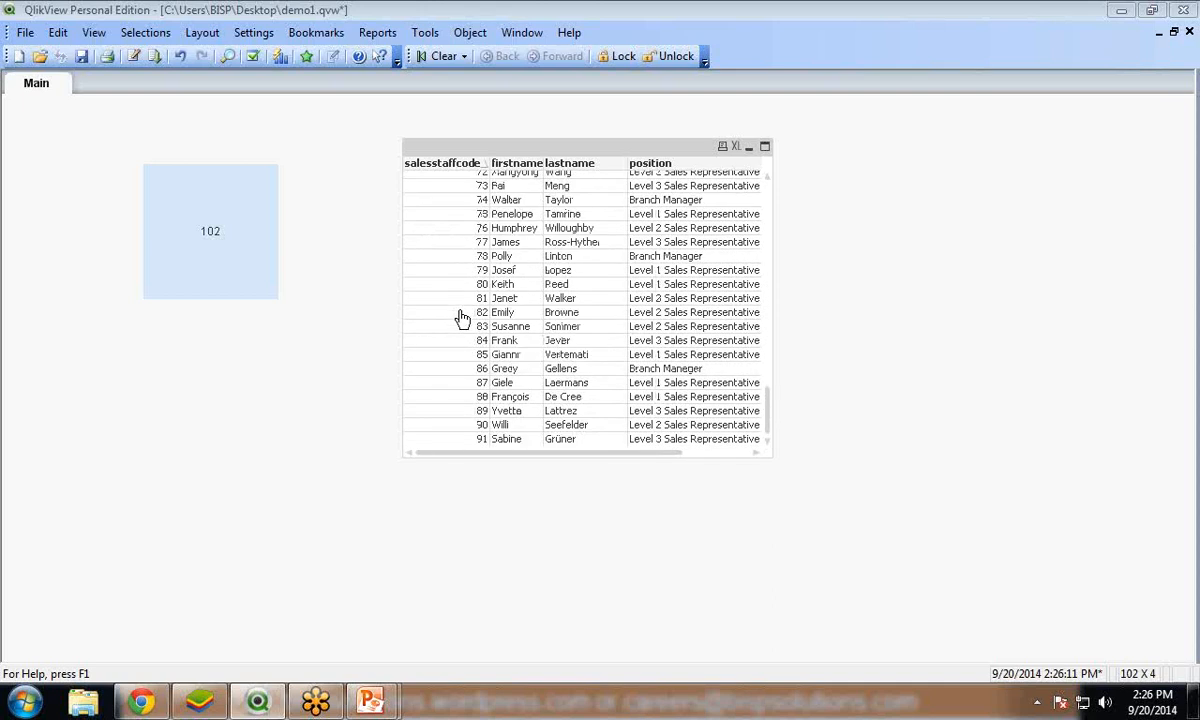
scroll(469, 449, "up", 6)
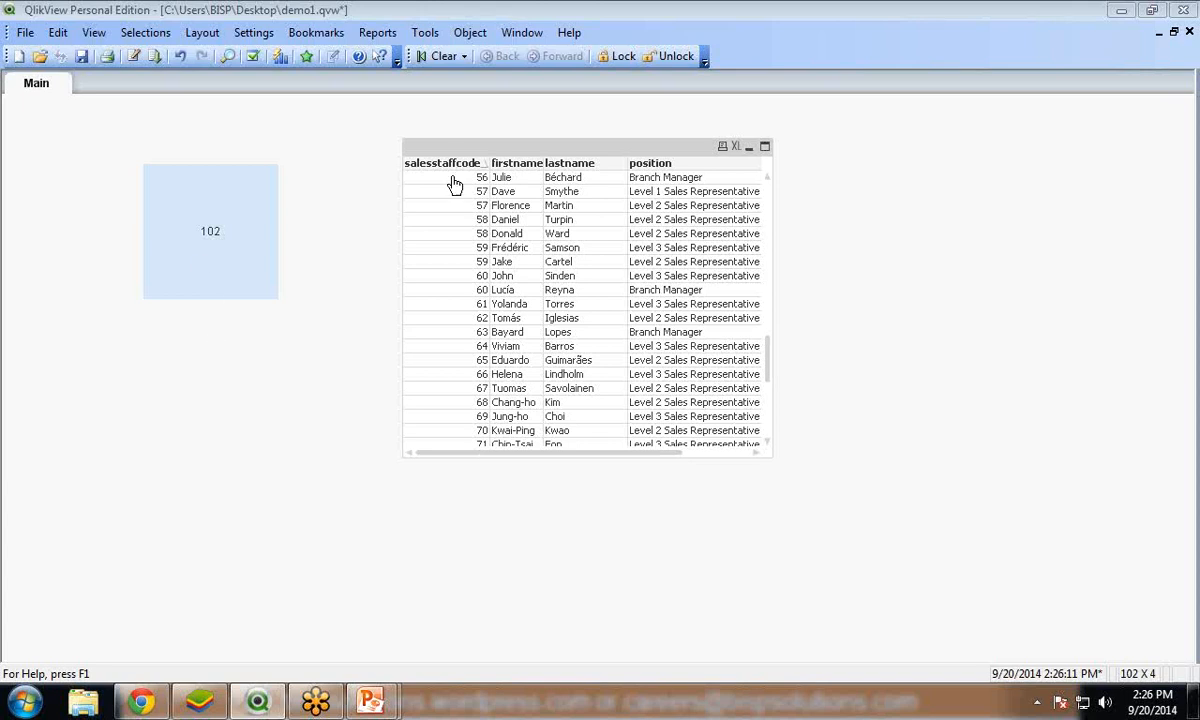
left_click_drag(538, 163, 476, 180)
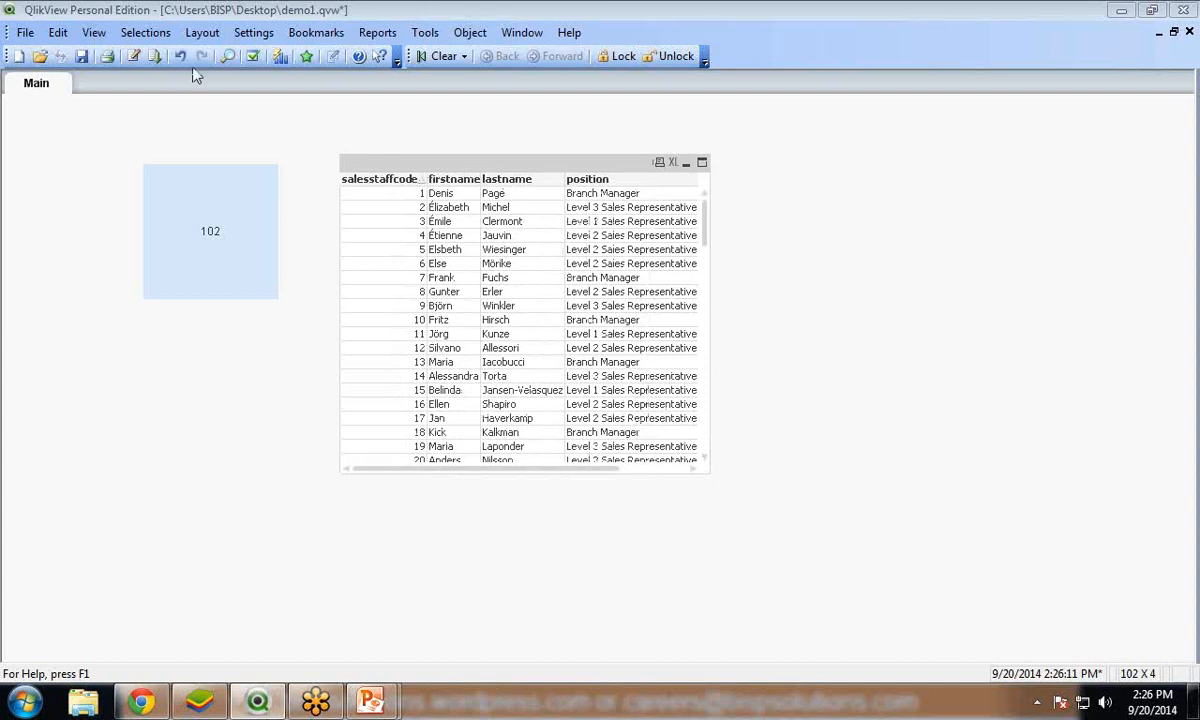
Change the Join prefix to Inner Join, save the script, and reload the document, accepting the sheet properties
left_click(133, 58)
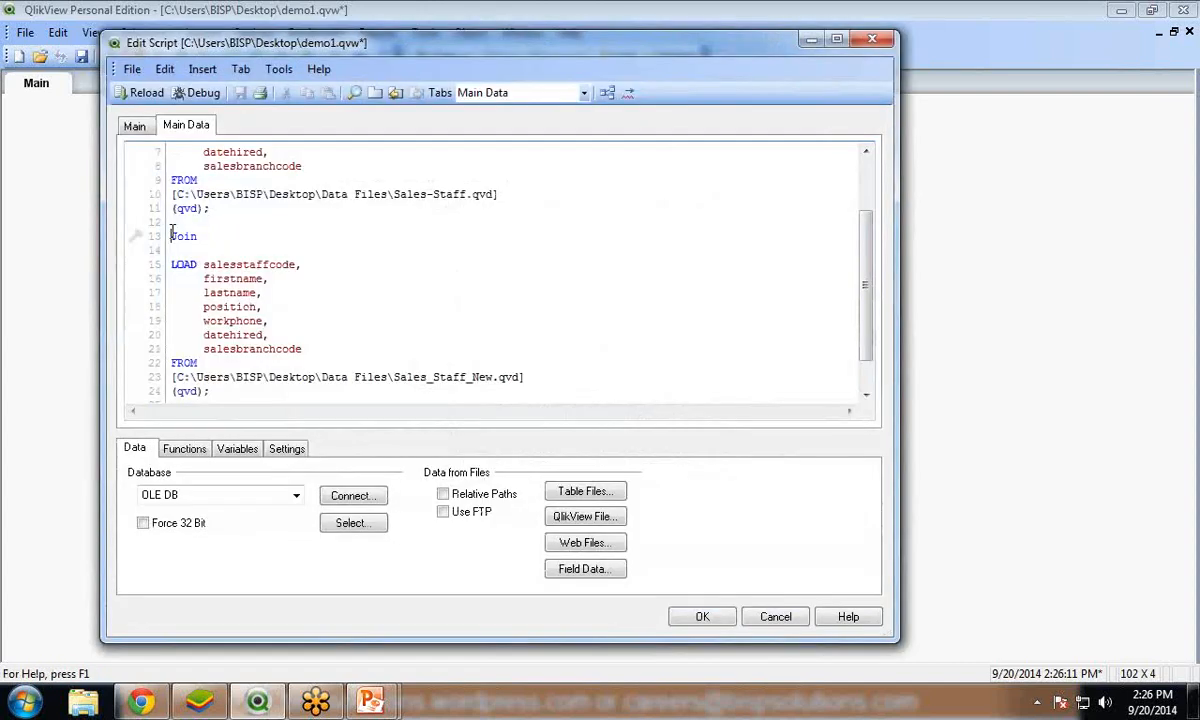
left_click(171, 236)
type("Inner")
key("Delete")
left_click(242, 94)
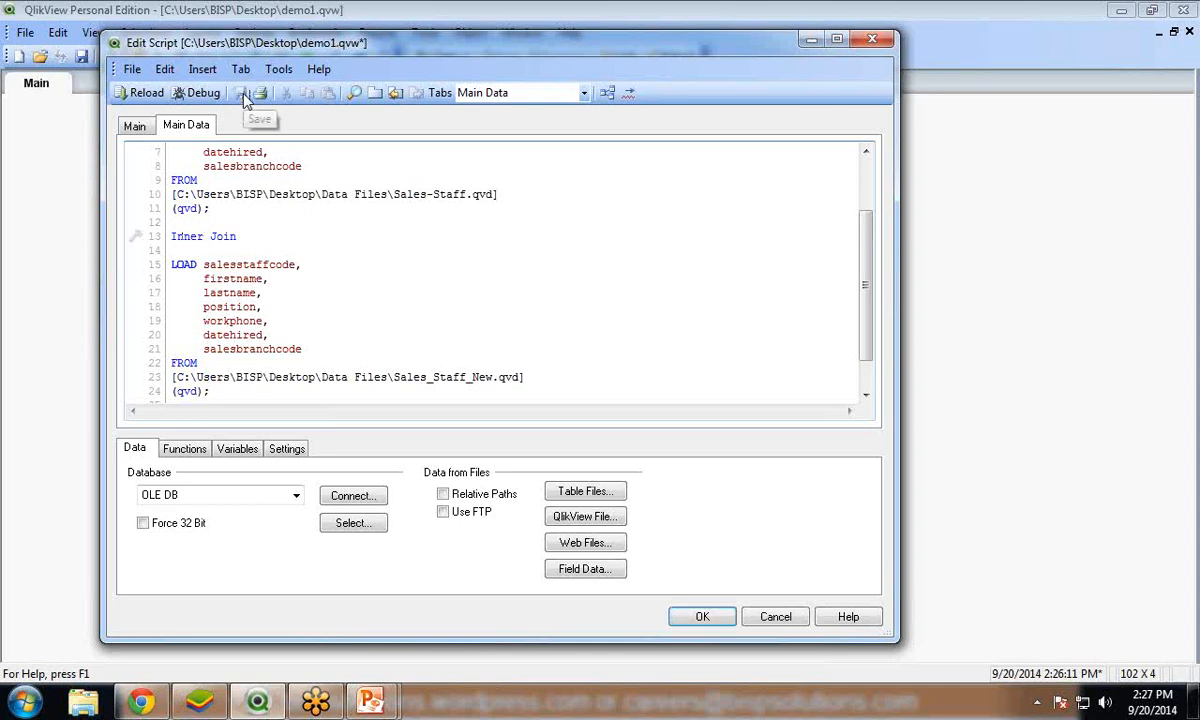
left_click(143, 95)
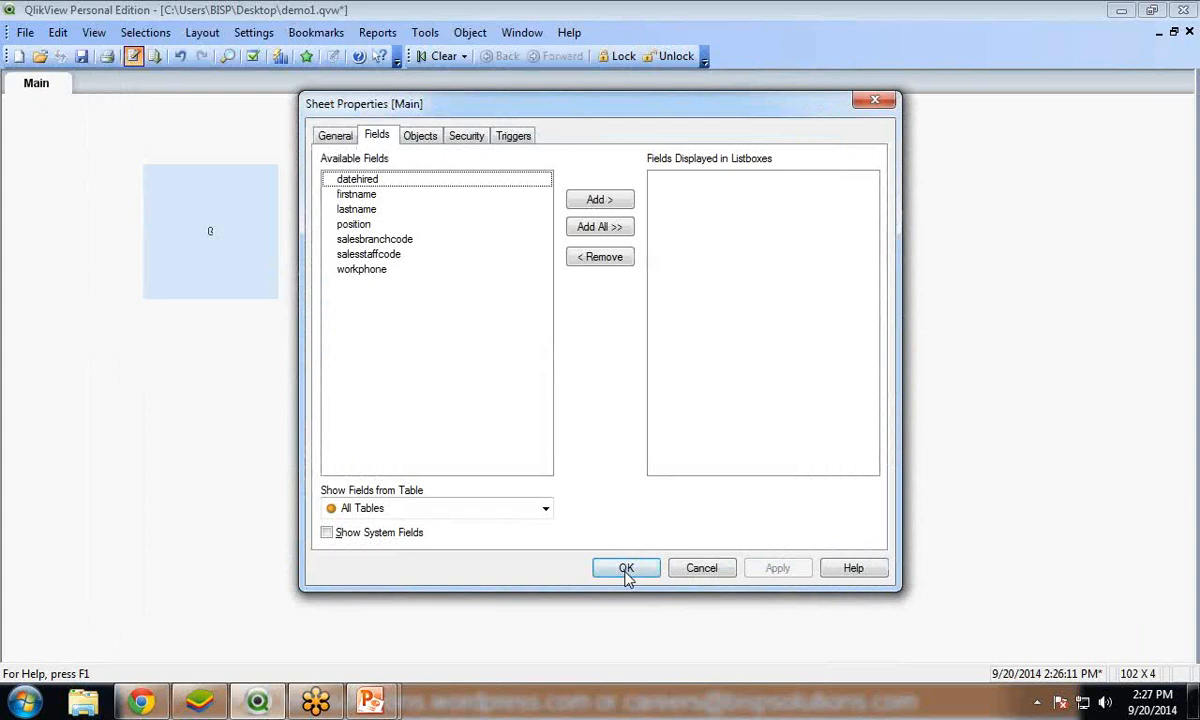
left_click(626, 569)
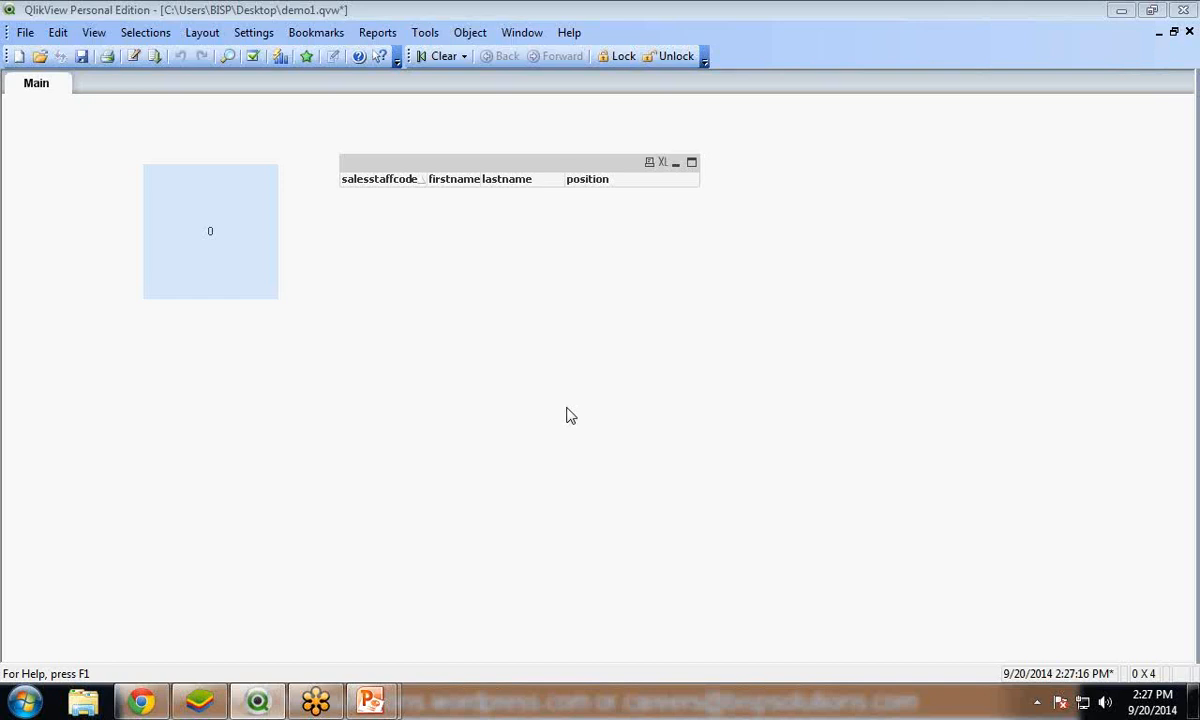
Replace Inner with Left in the join prefix above the Sales_Staff_New.qvd load and save the script
left_click(134, 57)
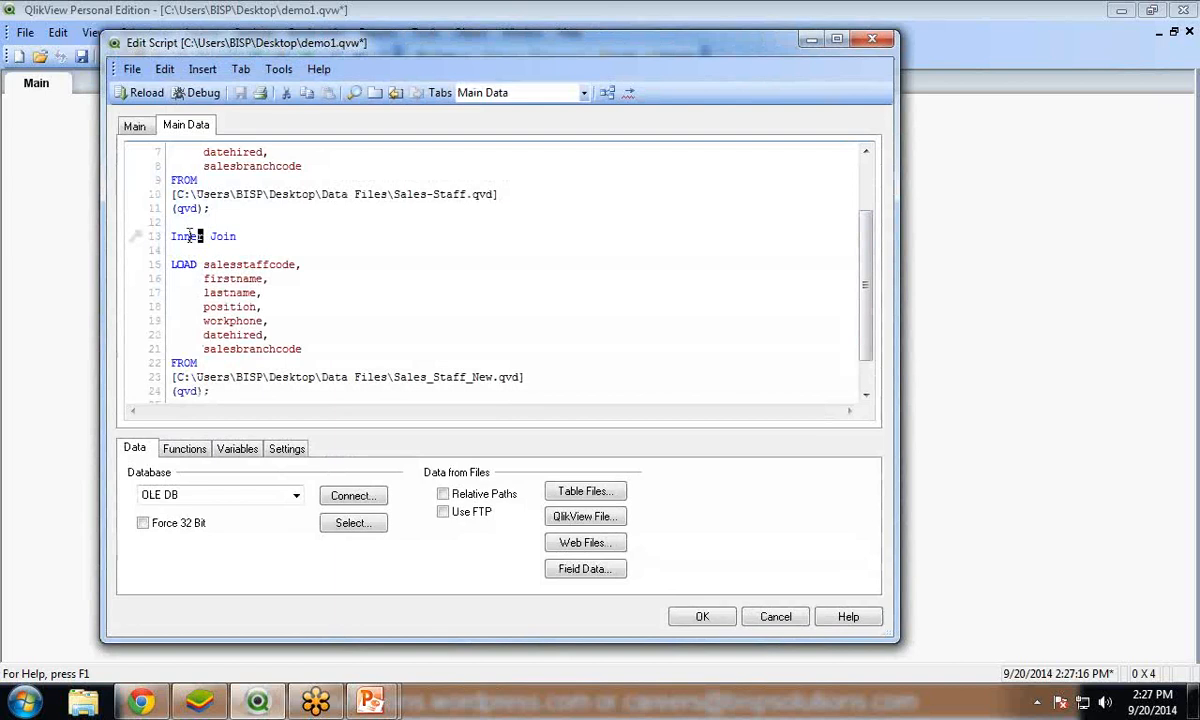
left_click_drag(190, 235, 163, 240)
key("Delete")
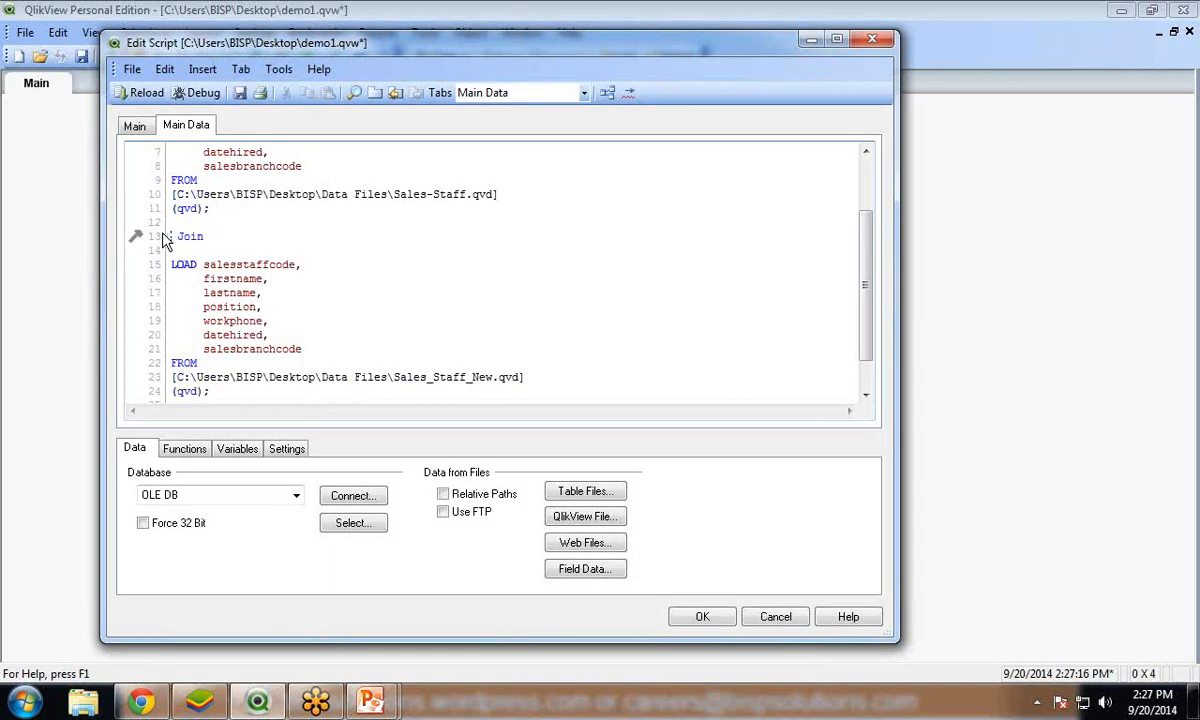
type("Left")
left_click_drag(198, 236, 171, 236)
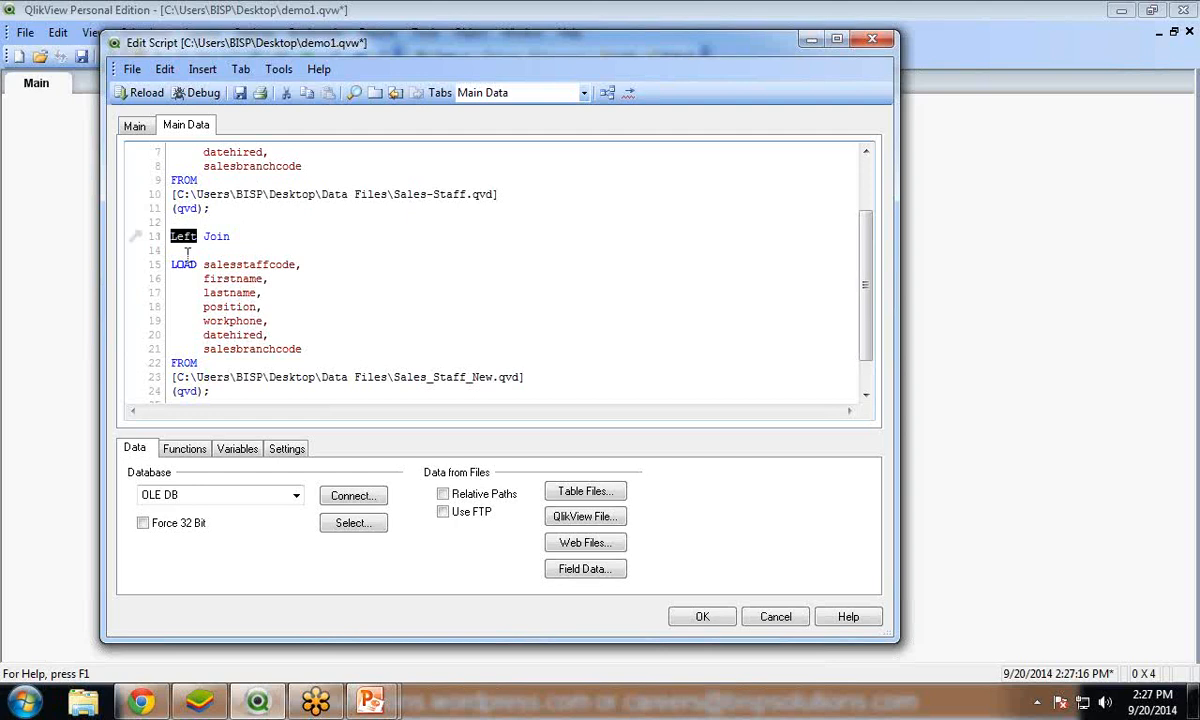
left_click(185, 262)
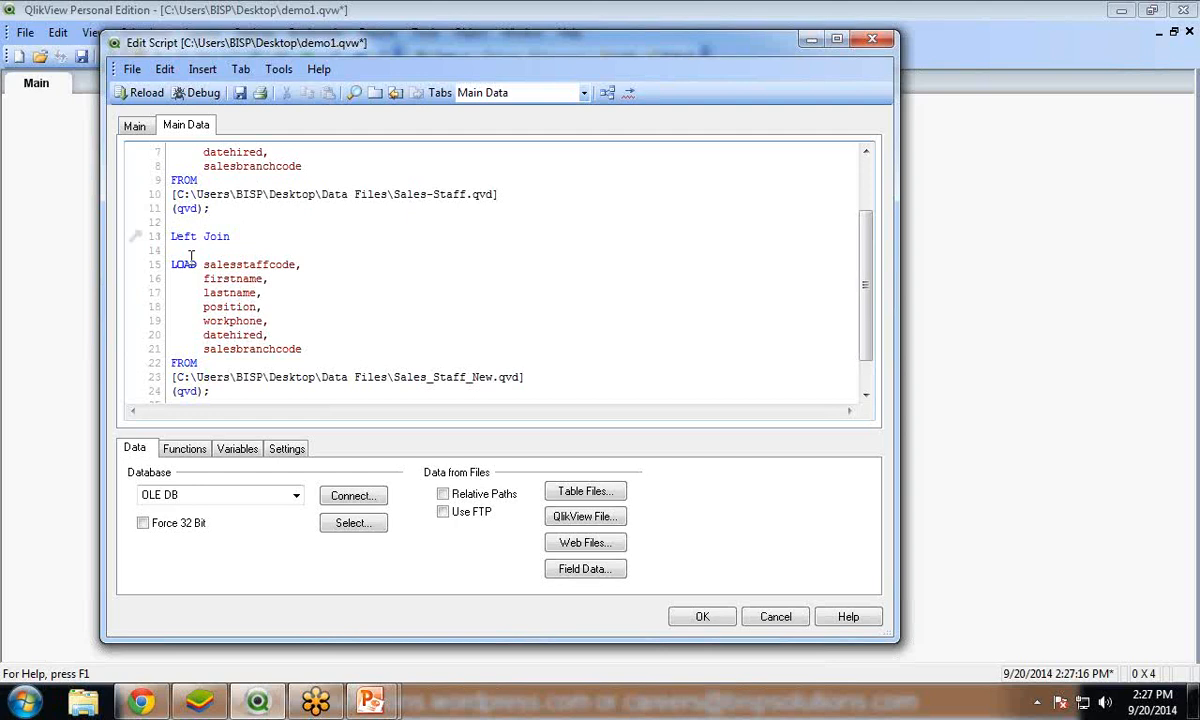
left_click(240, 93)
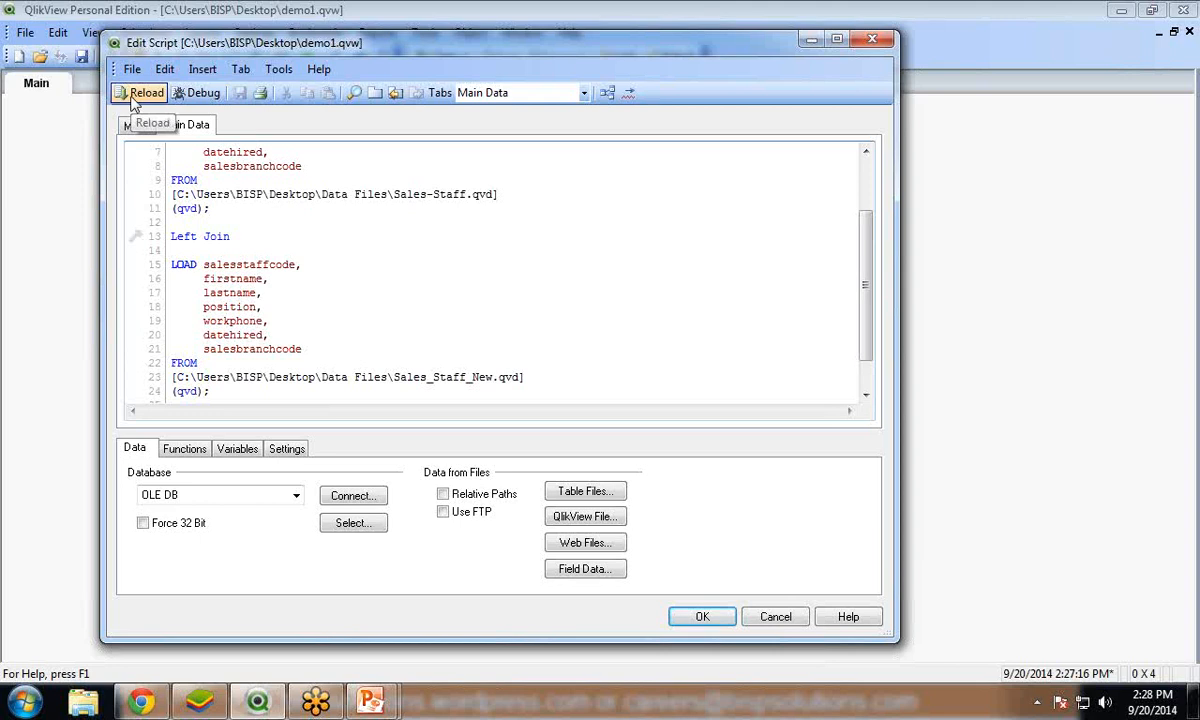
Compare the two LOAD statements, reload the left-joined data, and look through the table box down to its last record
scroll(372, 249, "up", 2)
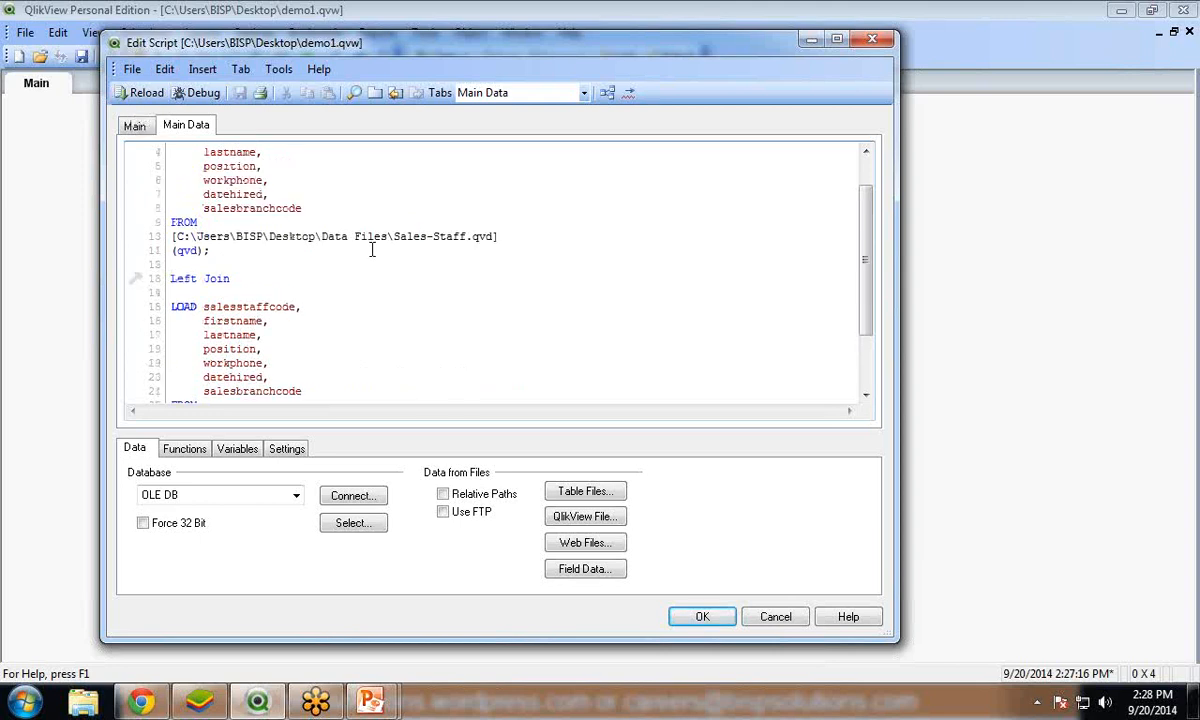
left_click_drag(171, 166, 268, 268)
left_click(258, 202)
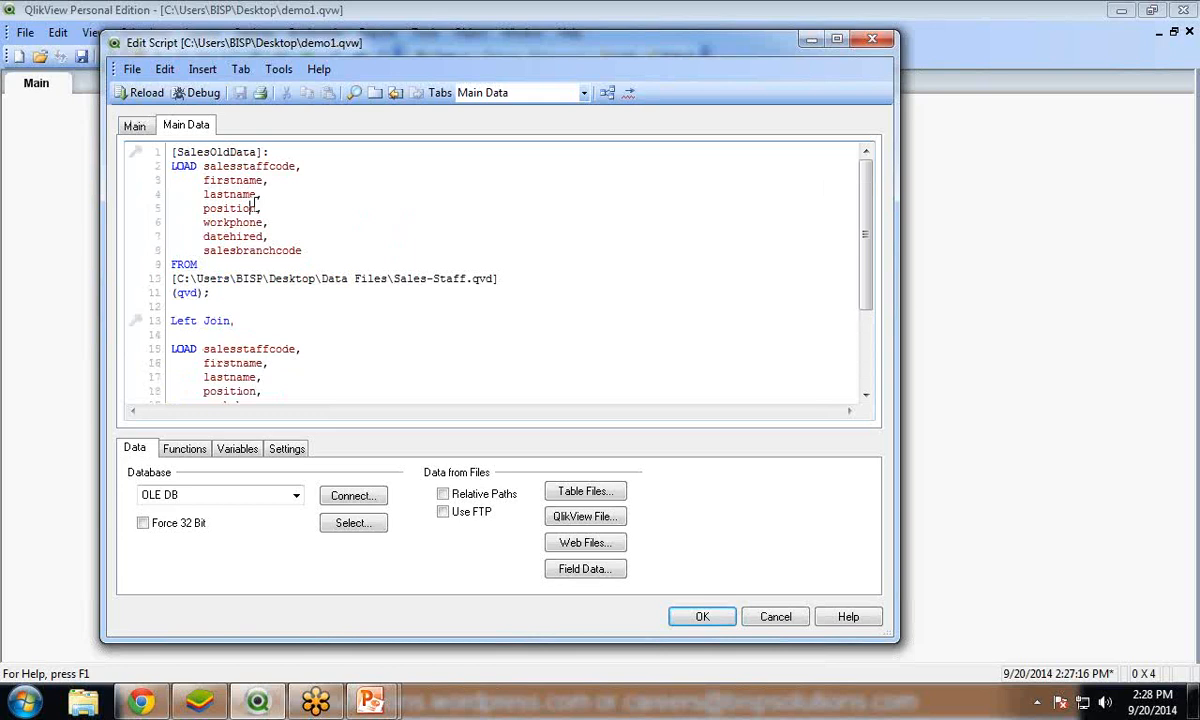
scroll(284, 315, "down", 2)
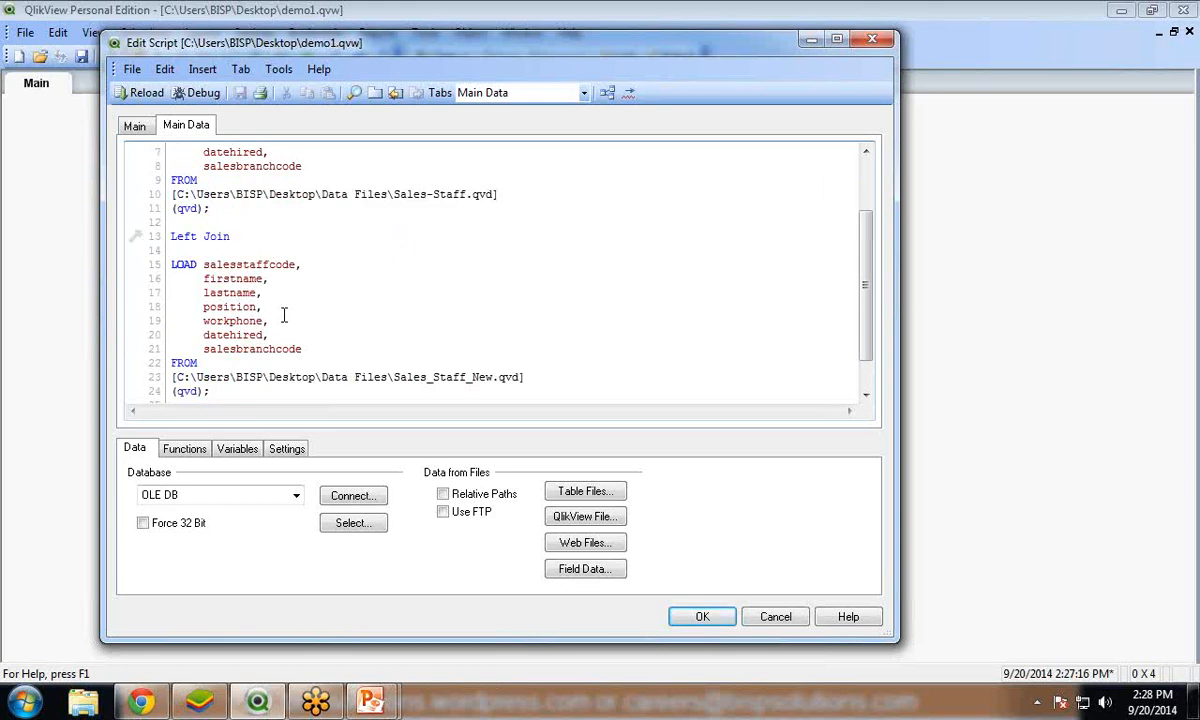
left_click_drag(197, 264, 265, 364)
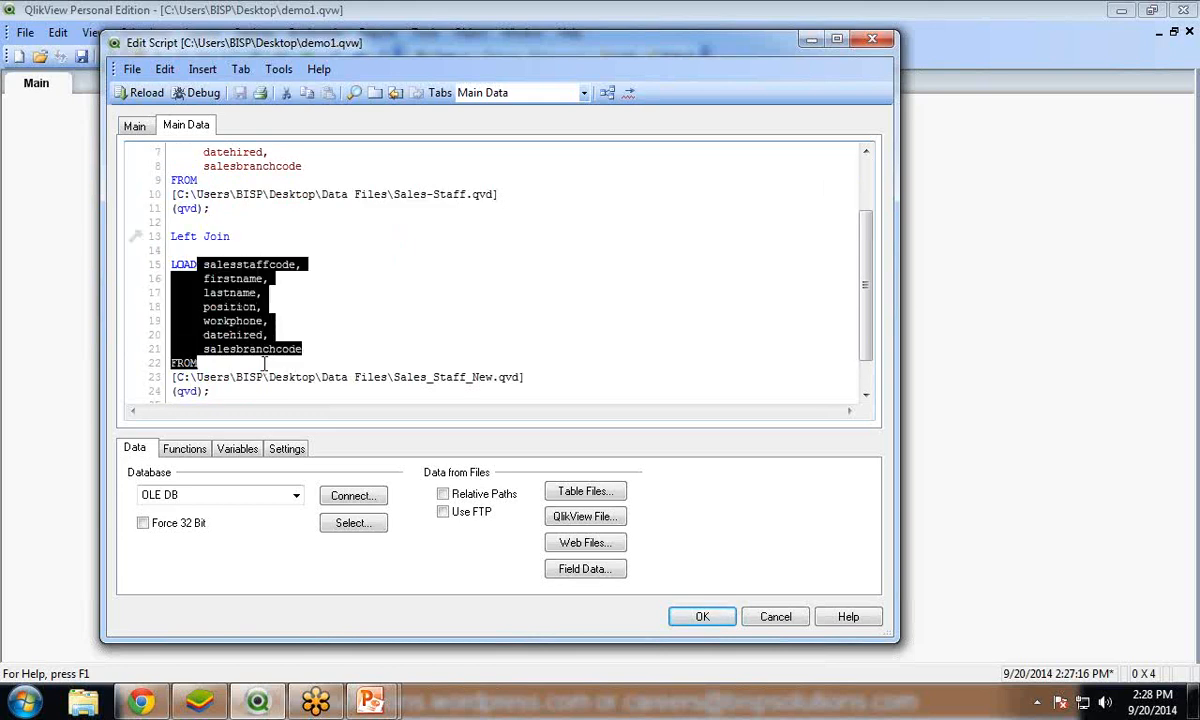
left_click(138, 96)
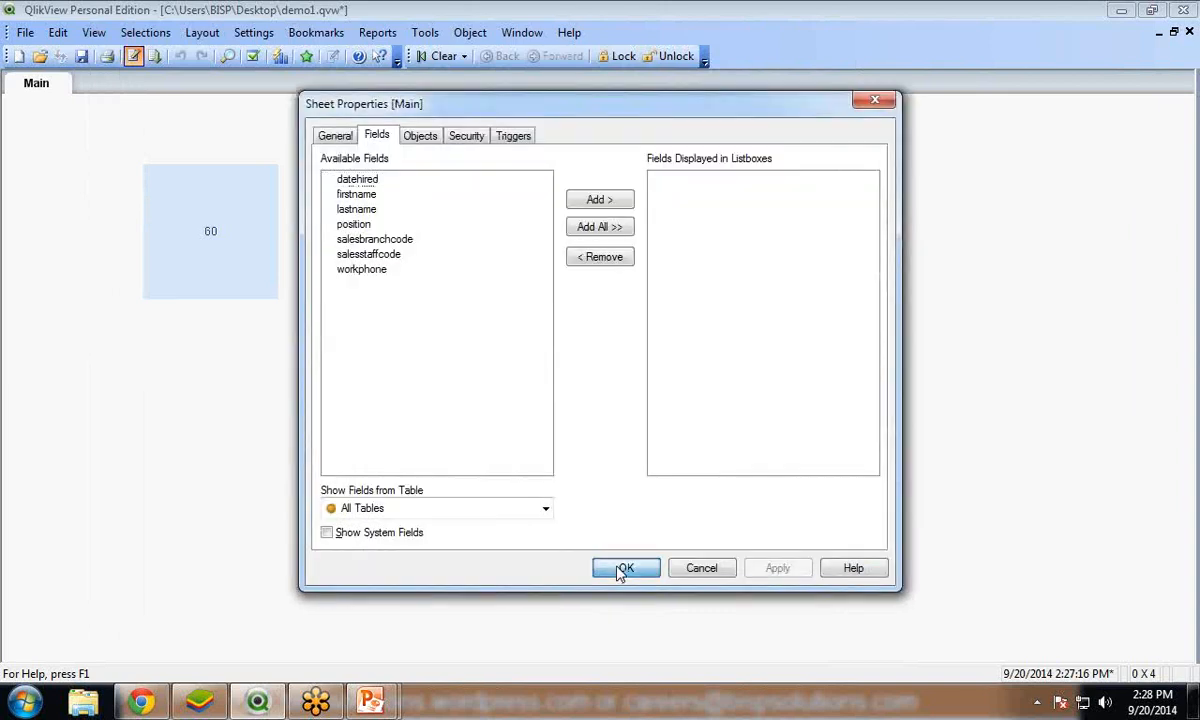
left_click(622, 569)
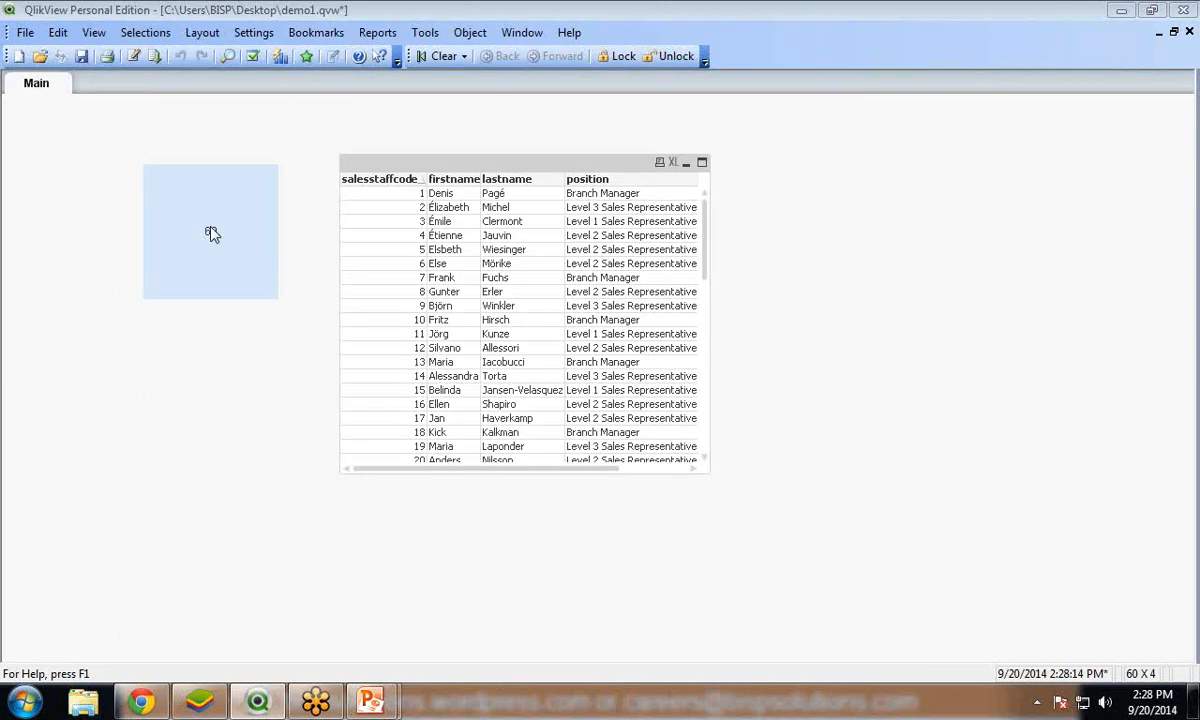
left_click_drag(705, 260, 705, 455)
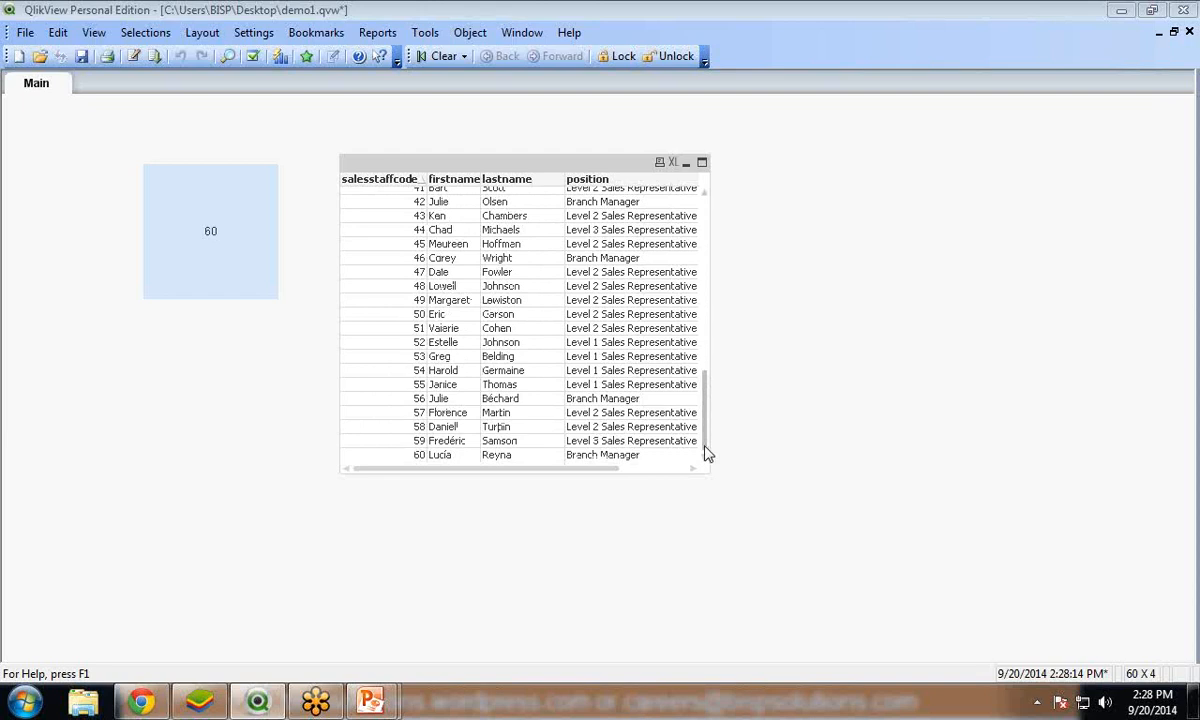
Replace Left with Right in the script's join prefix and compare the field lists of the two LOAD statements
left_click(136, 57)
left_click_drag(200, 237, 167, 237)
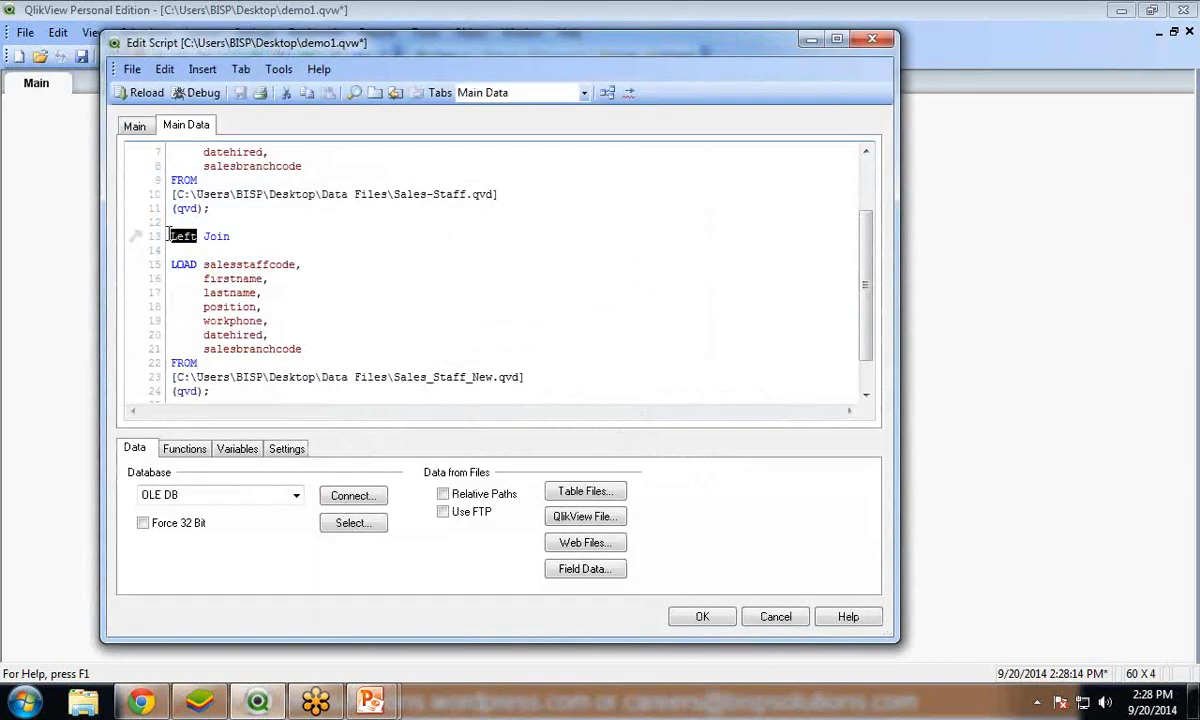
type("Ri")
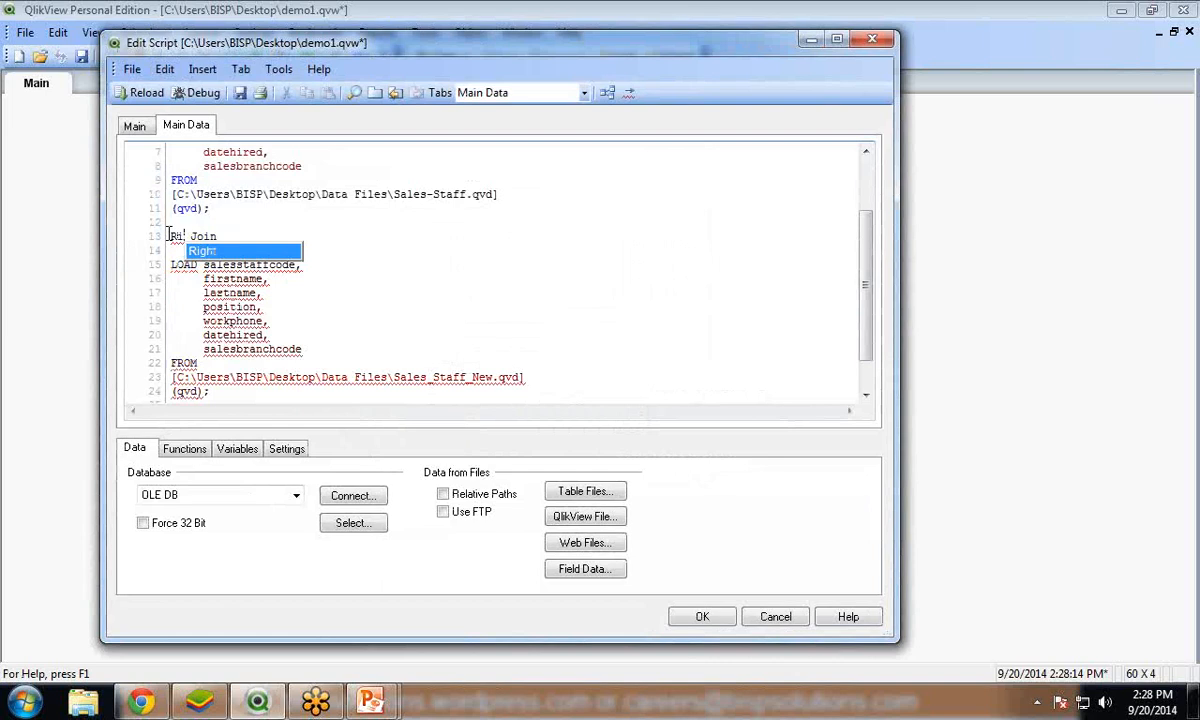
type("ght")
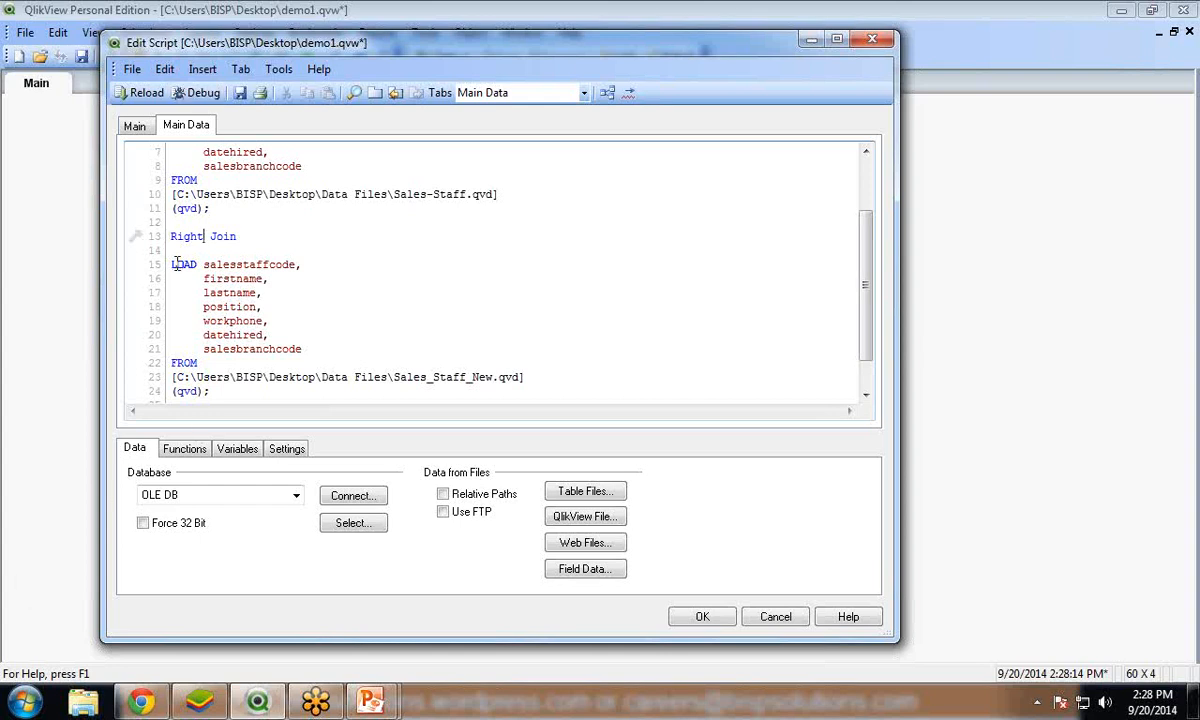
left_click_drag(170, 264, 309, 349)
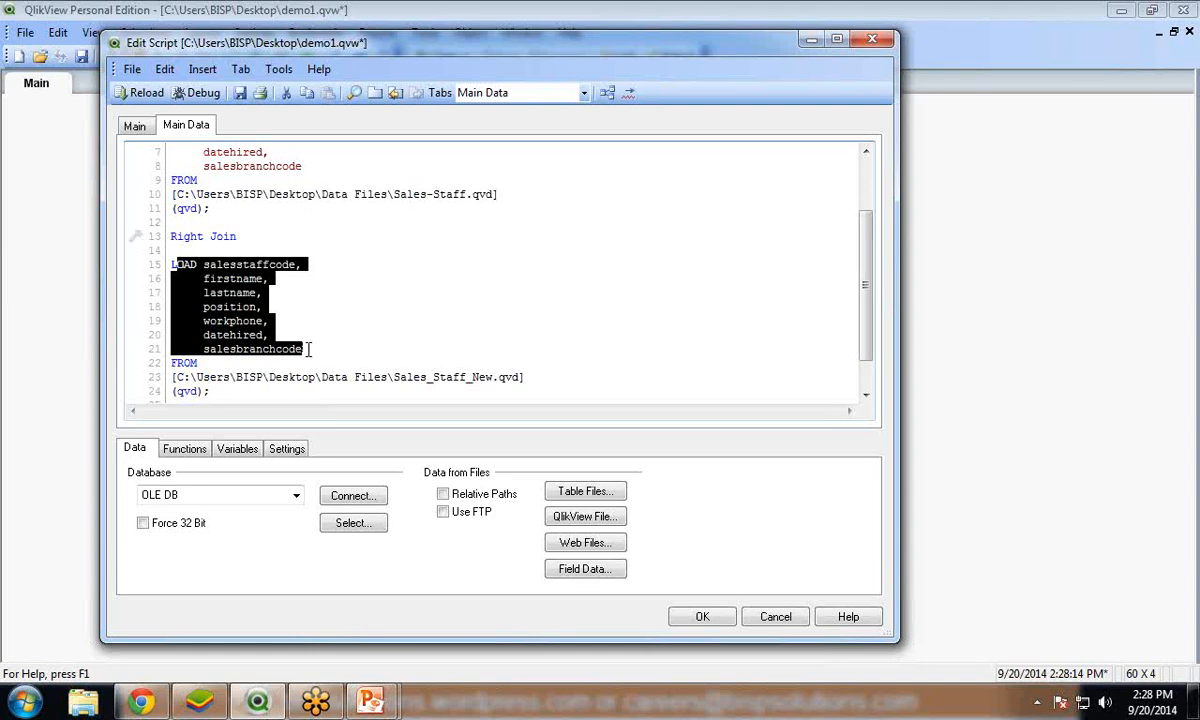
scroll(309, 349, "up", 2)
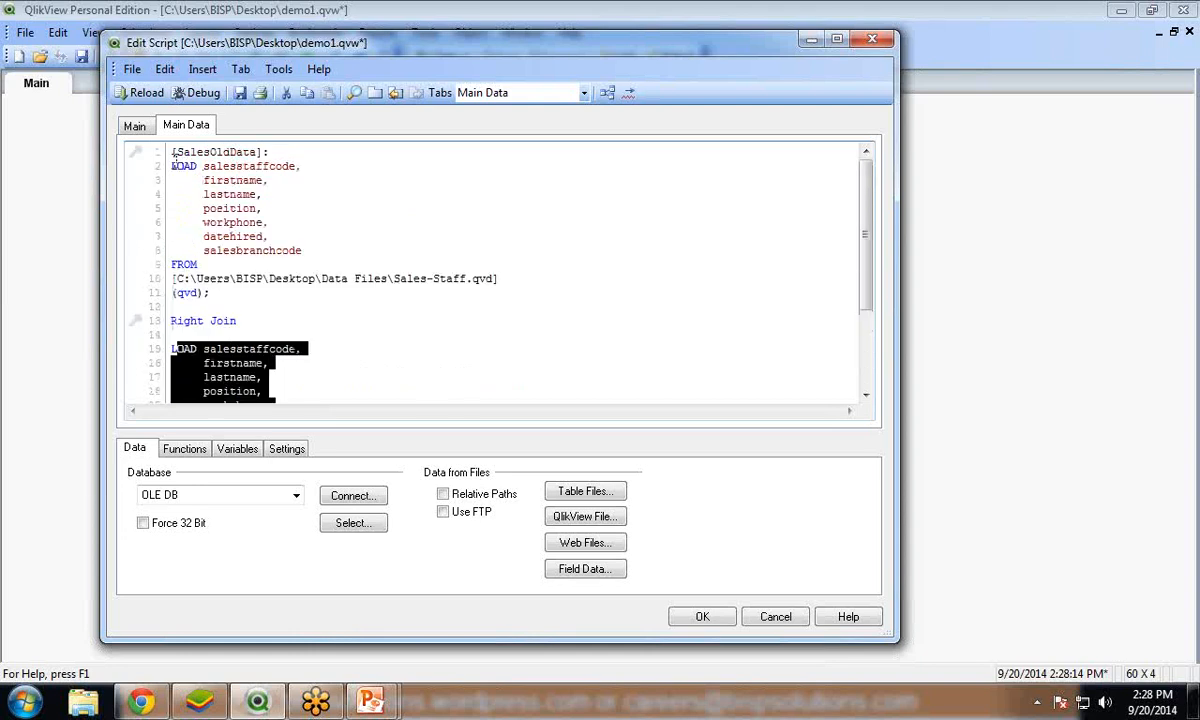
left_click_drag(172, 163, 302, 250)
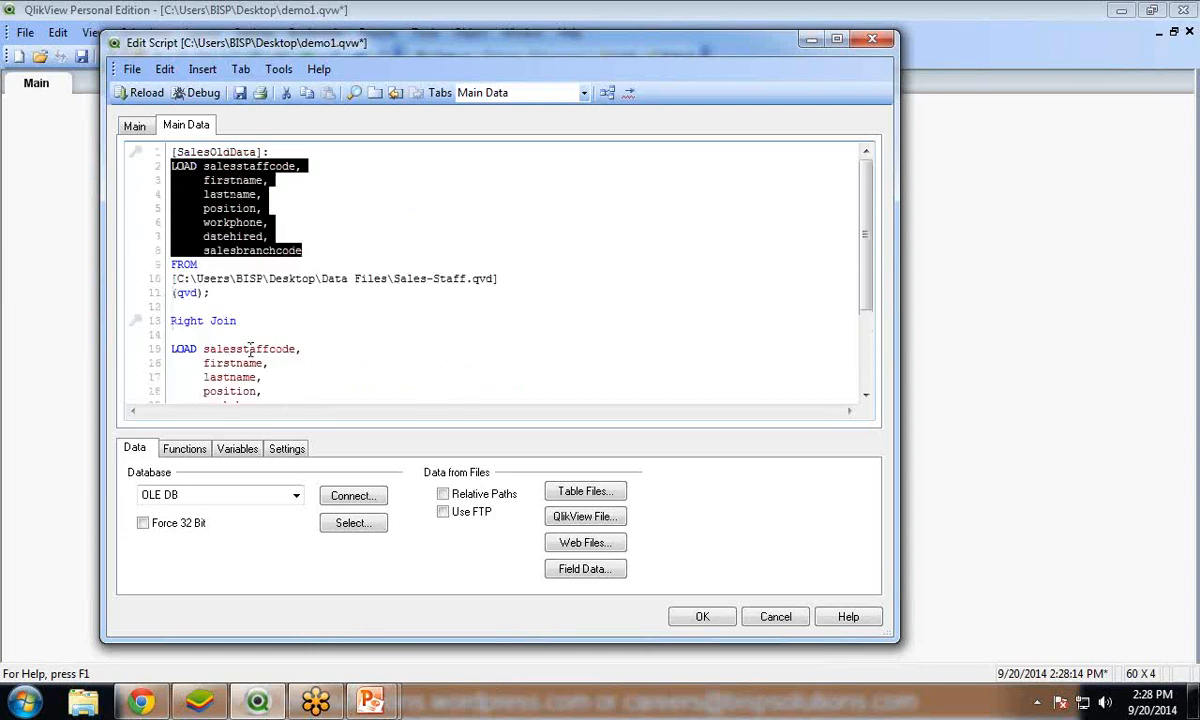
scroll(240, 322, "down", 2)
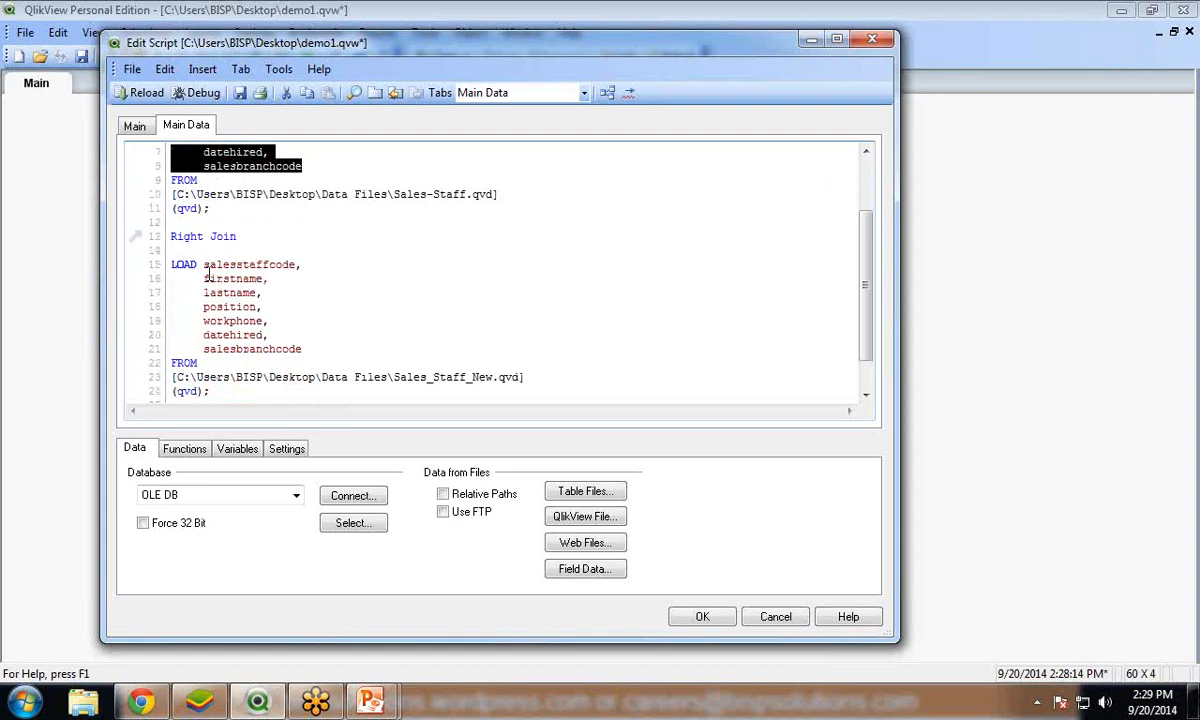
Review the field list and source file of the Sales_Staff_New.qvd load against the Sales-Staff.qvd source in the script
left_click_drag(203, 264, 255, 333)
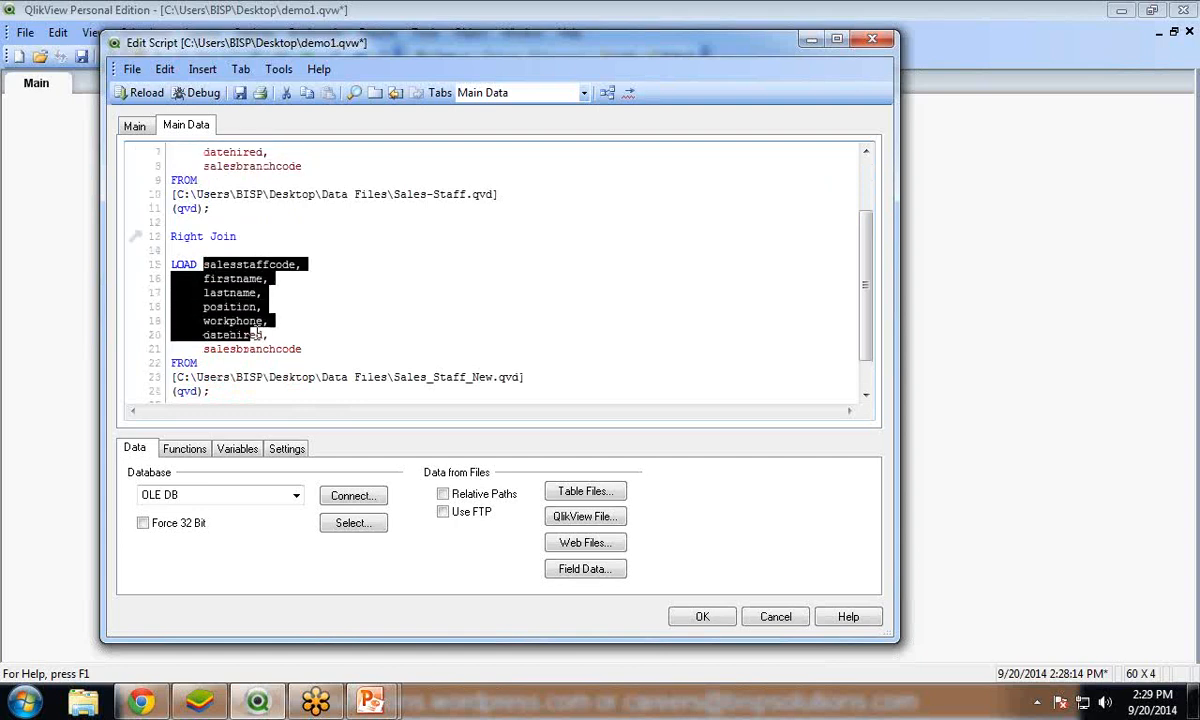
left_click_drag(394, 377, 506, 377)
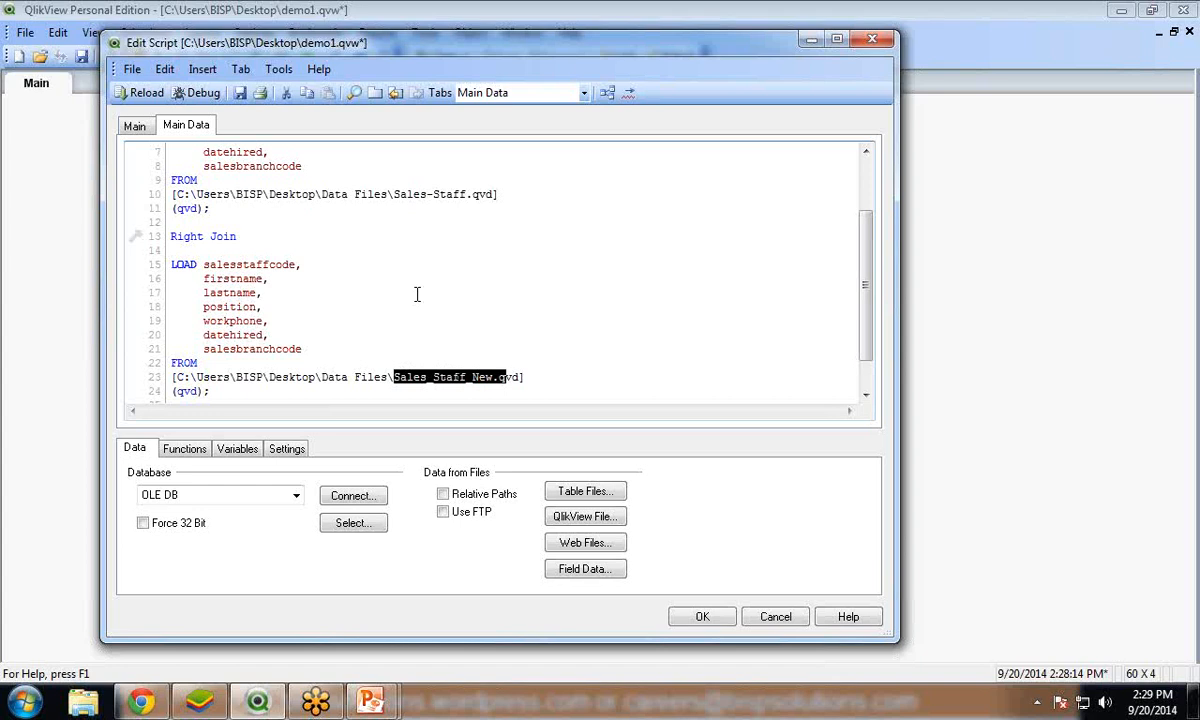
scroll(417, 294, "up", 1)
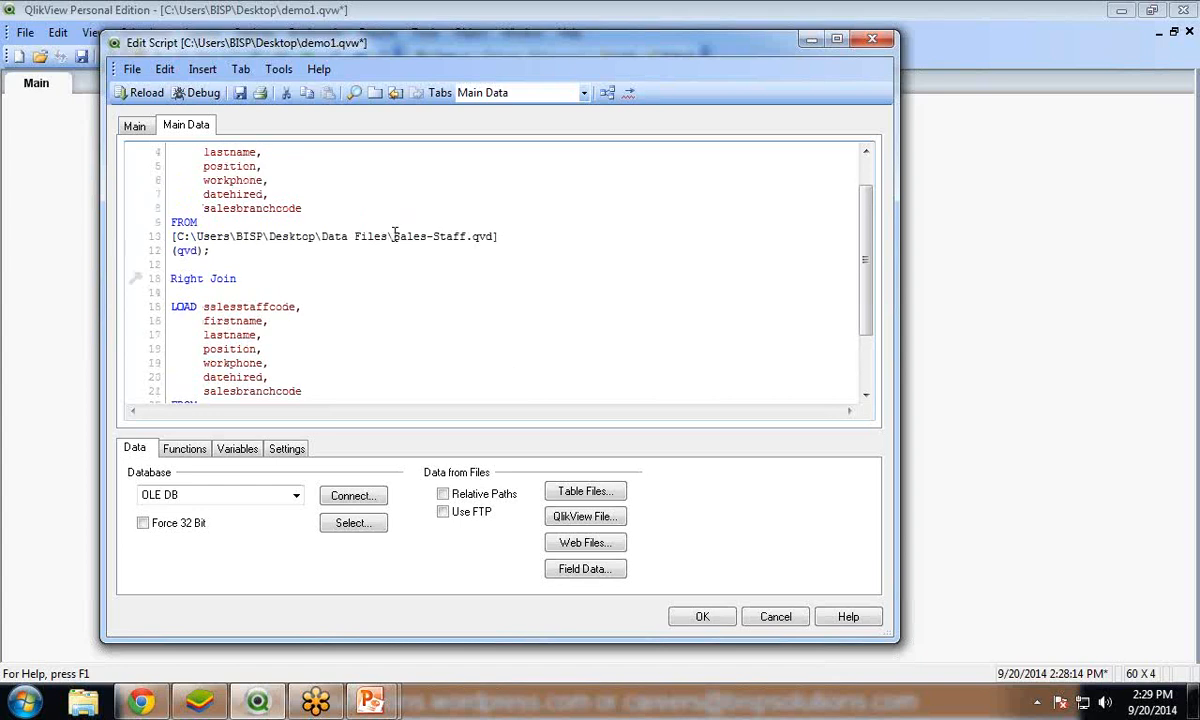
left_click_drag(394, 236, 460, 226)
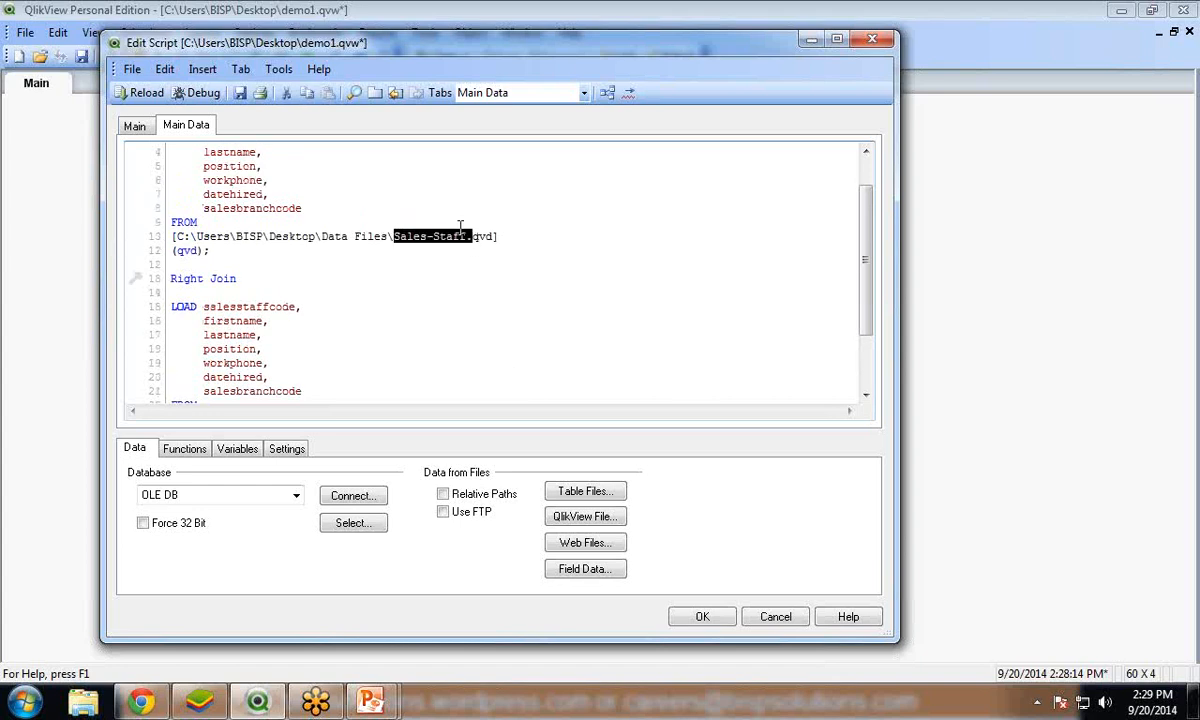
Save the script, reload the right-joined data accepting the sheet properties, and look through the staff table box
left_click(240, 93)
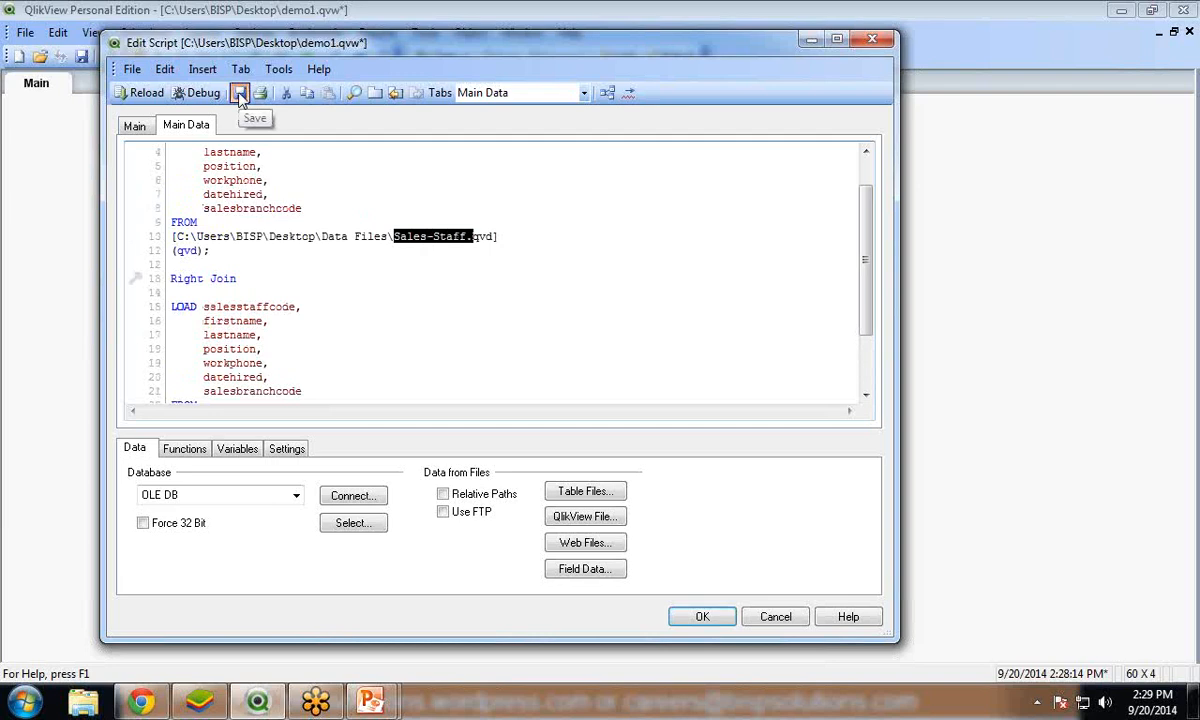
left_click(140, 93)
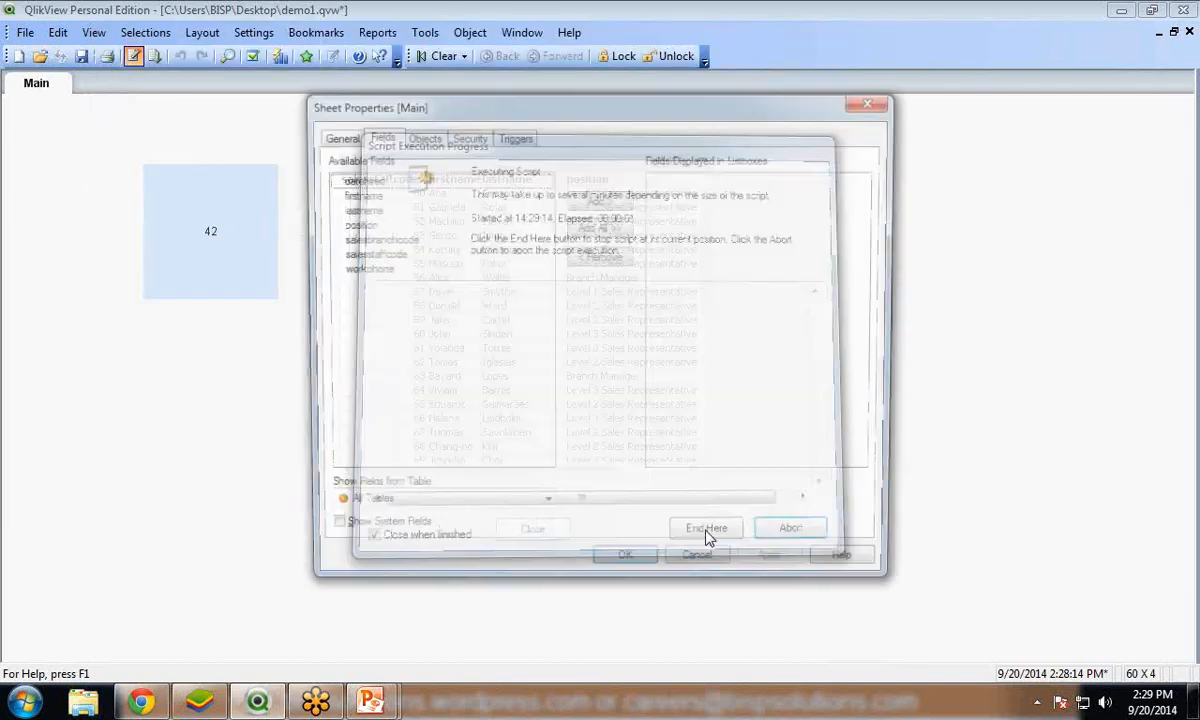
left_click(628, 565)
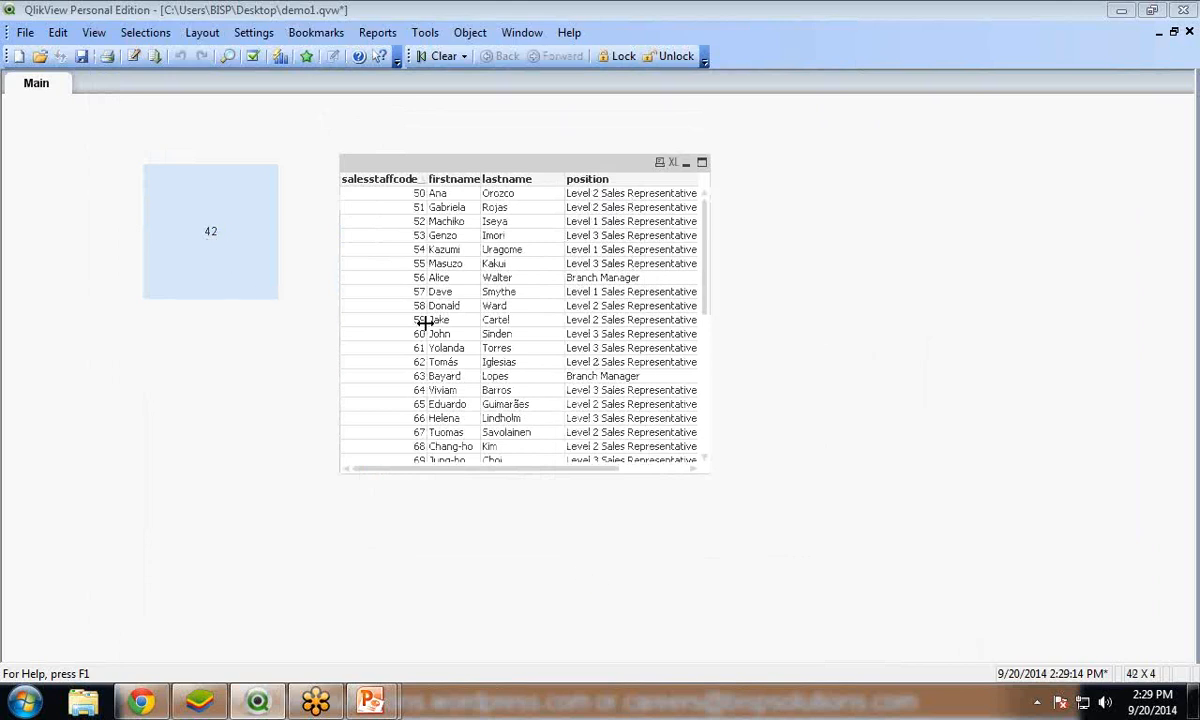
mouse_move(706, 244)
left_mouse_down()
mouse_move(712, 407)
mouse_move(698, 222)
left_mouse_up()
Reopen the load script and review the Right Join prefix between the two LOAD statements
left_click(133, 56)
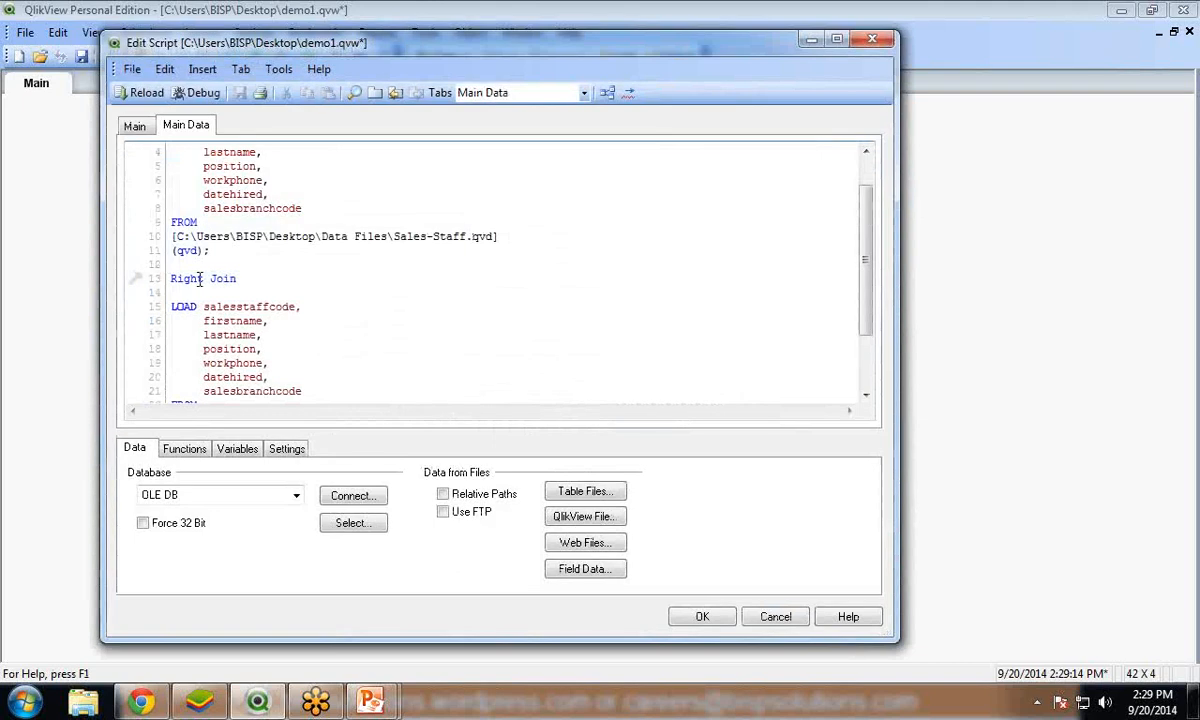
left_click_drag(202, 279, 163, 283)
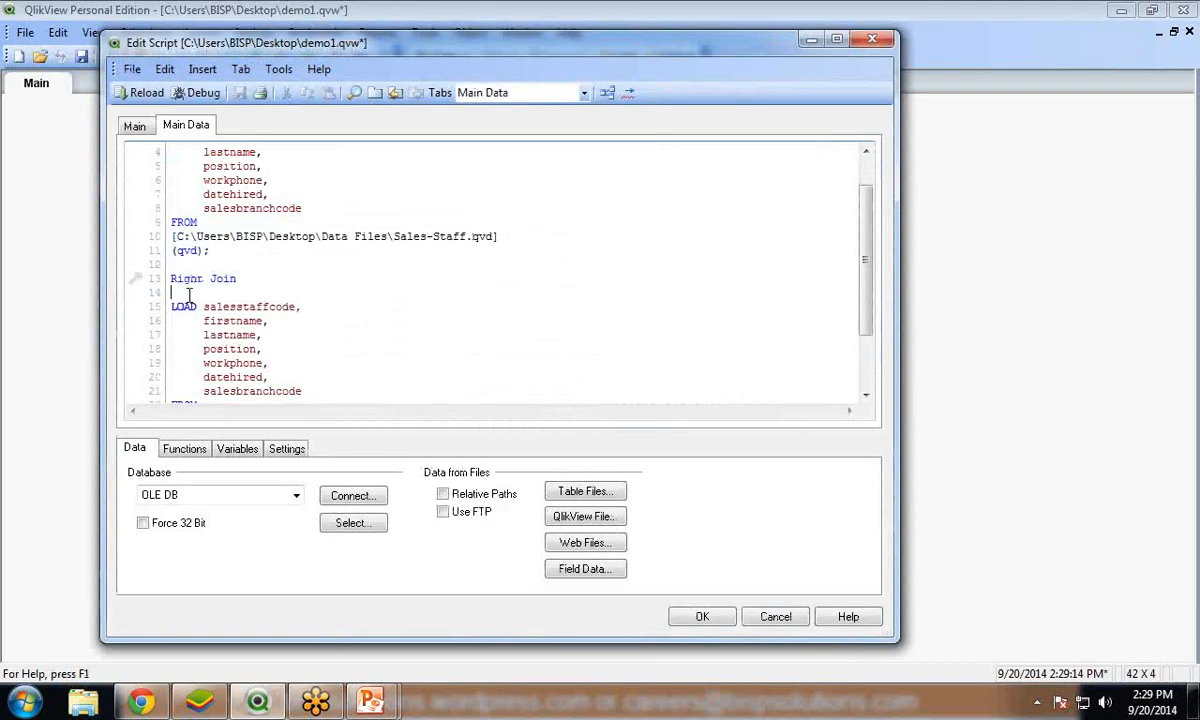